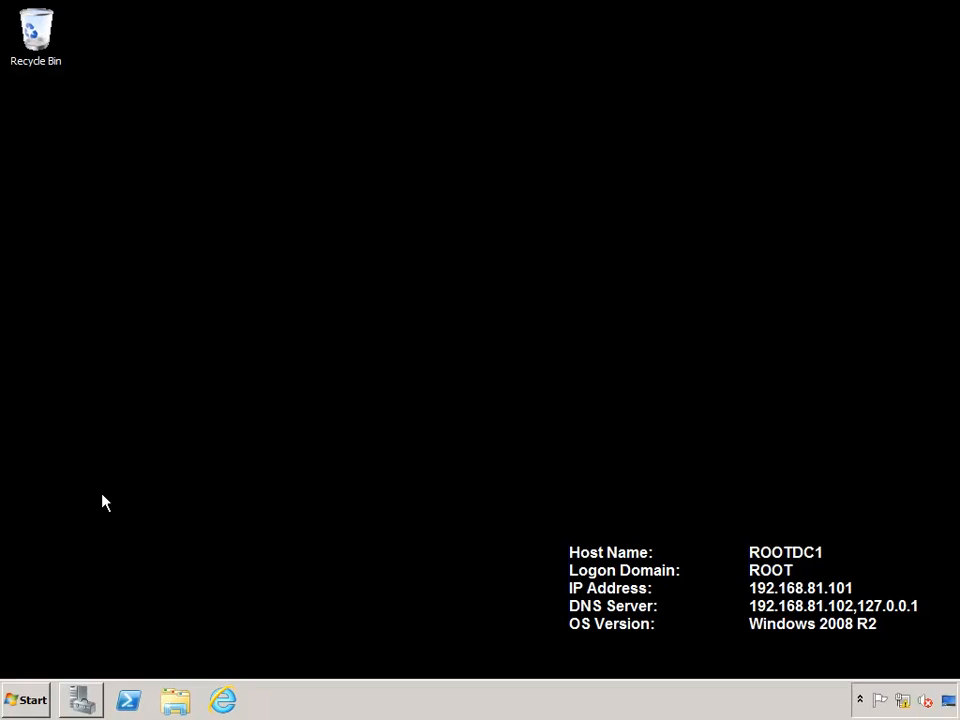
- Open Server Manager and initialize the unallocated 30 GB Disk 1 with the MBR (Master Boot Record) partition style
click(84, 703)
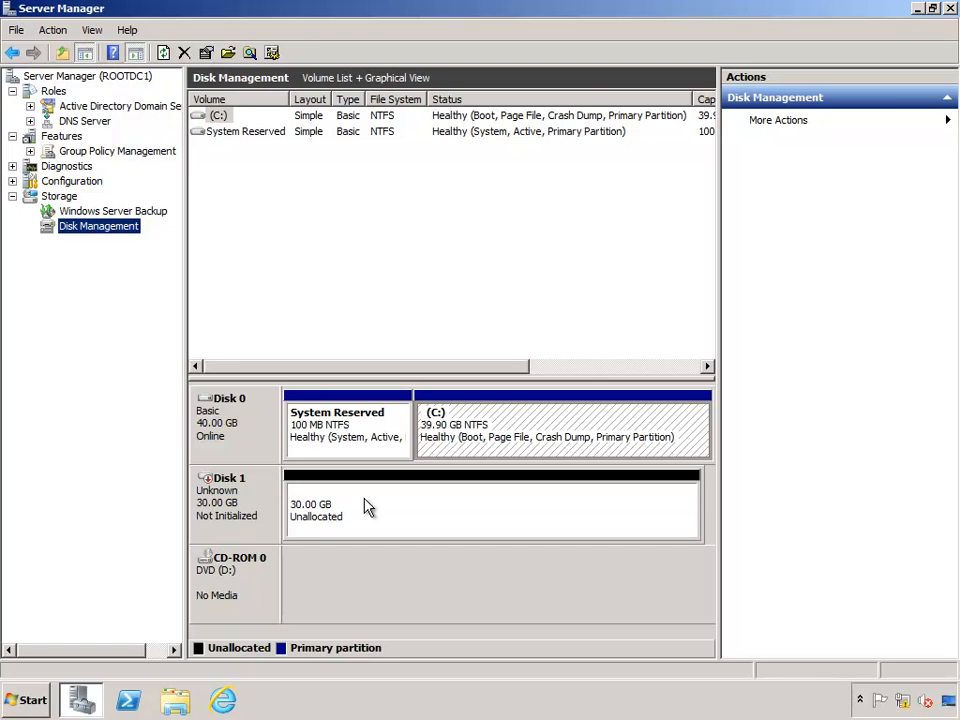
right_click(261, 497)
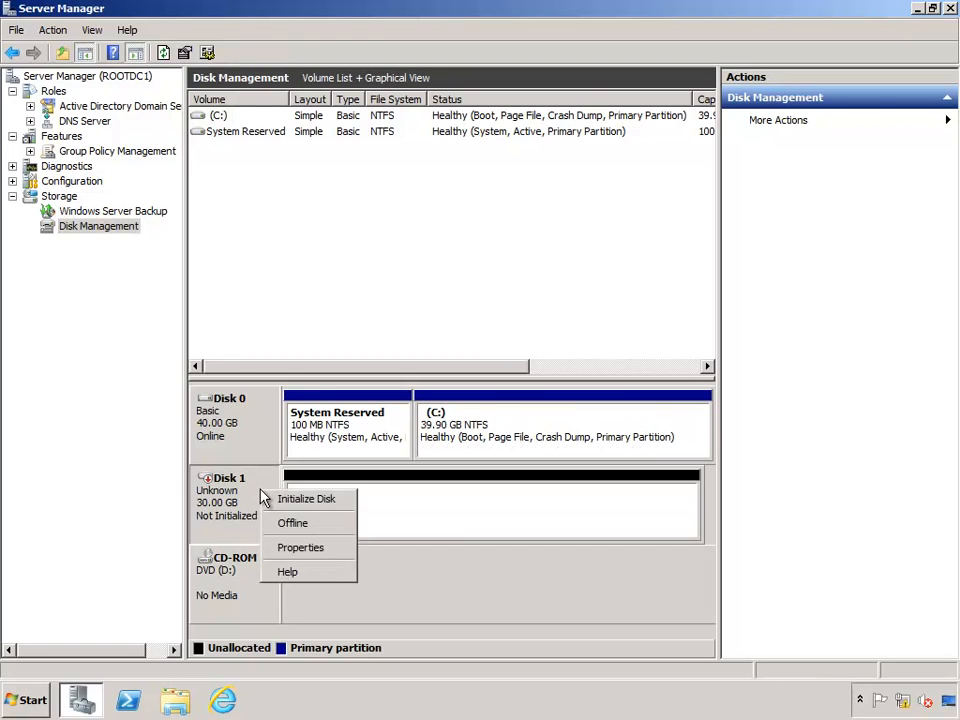
click(337, 507)
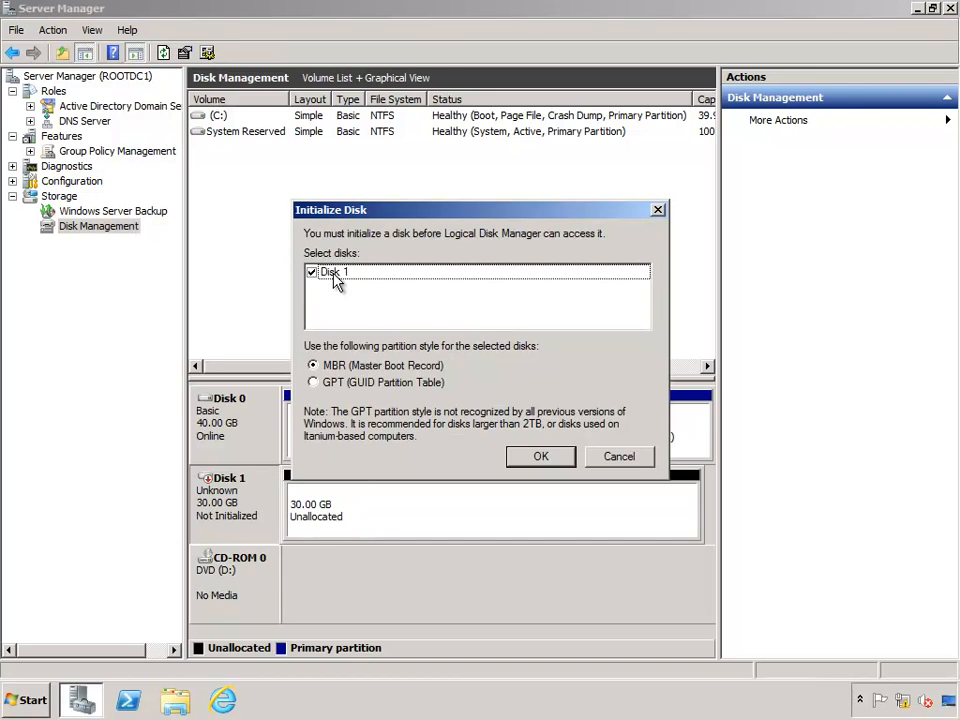
click(540, 457)
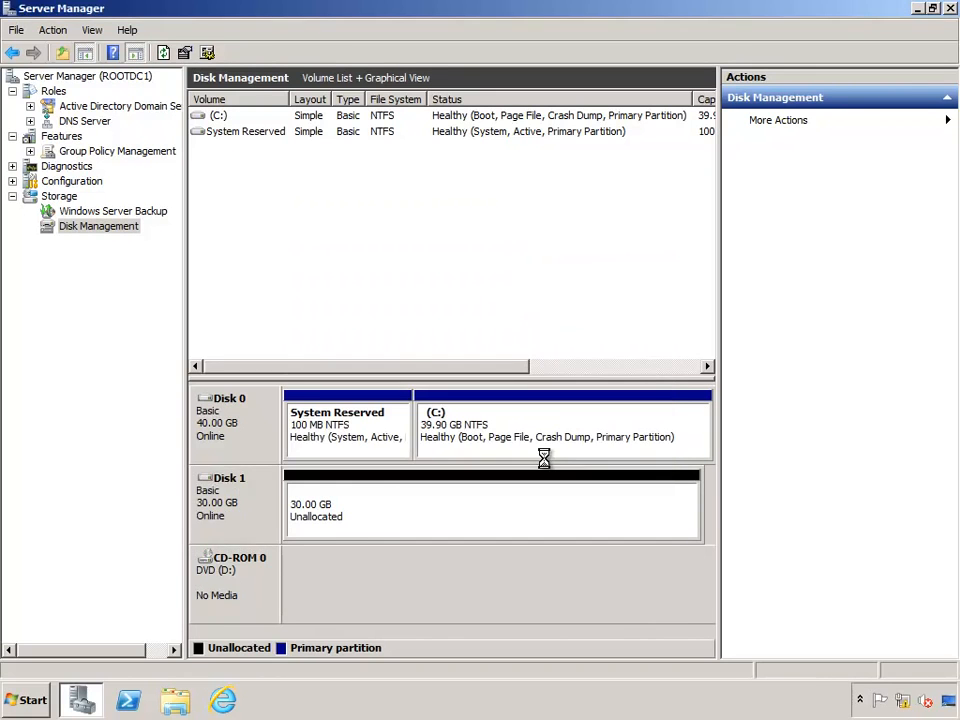
right_click(259, 508)
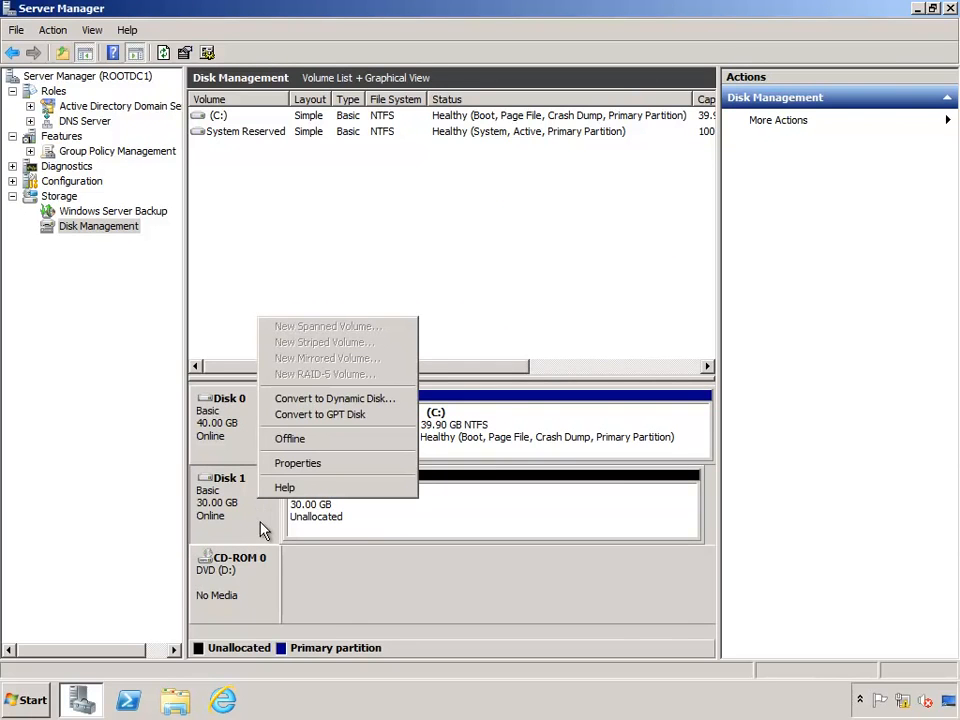
click(261, 523)
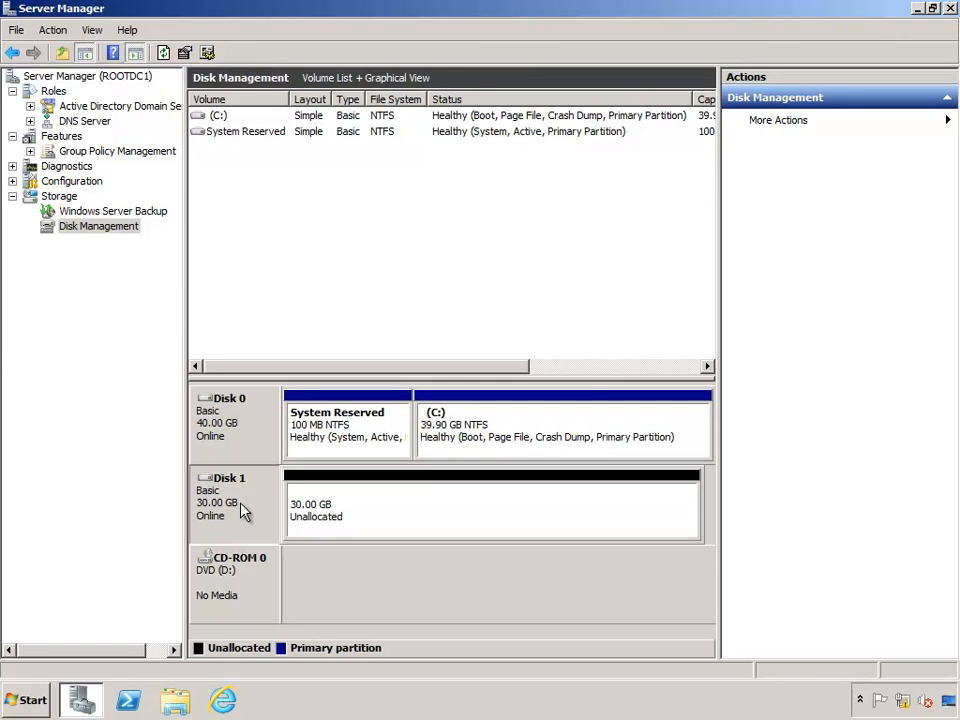
- Install the Windows Server Backup Features on the server, including both Windows Server Backup and Command-line Tools
click(52, 137)
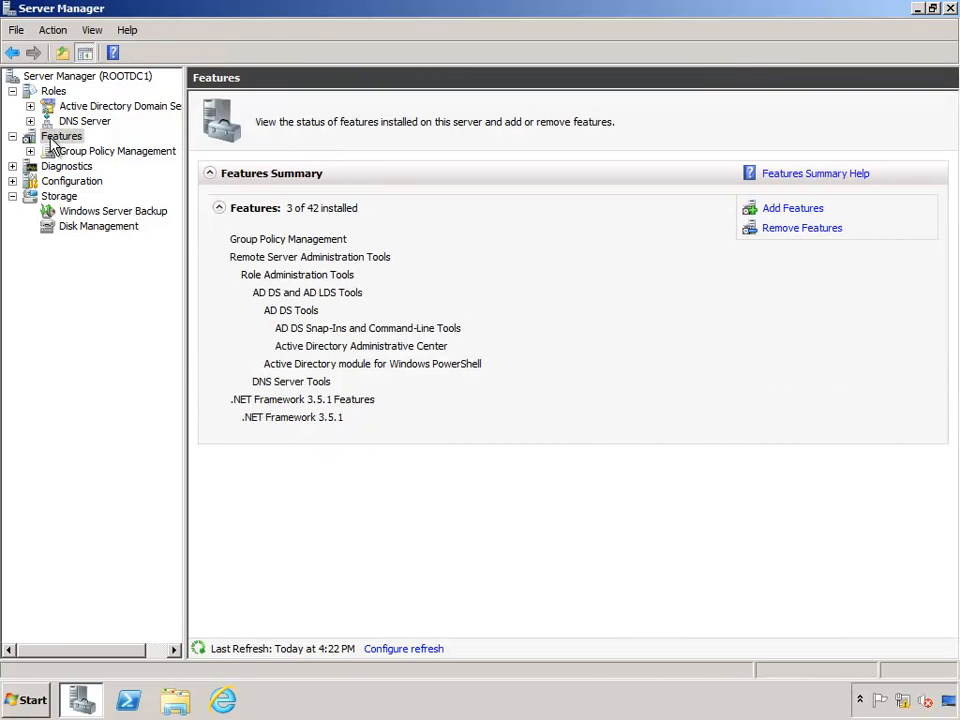
click(795, 210)
drag(630, 263, 628, 454)
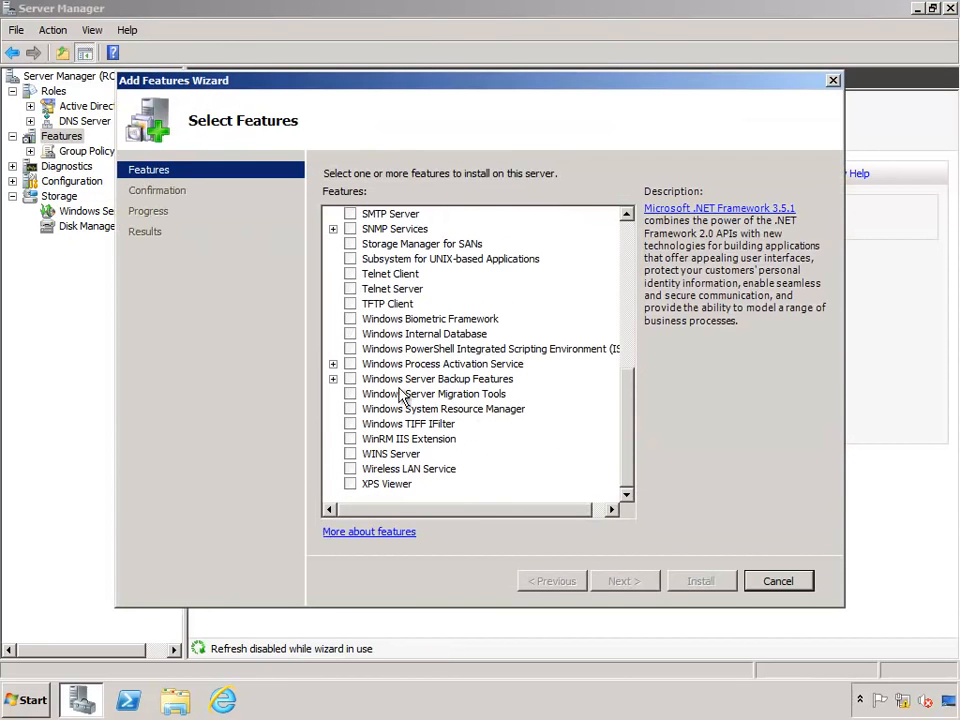
click(350, 379)
click(333, 379)
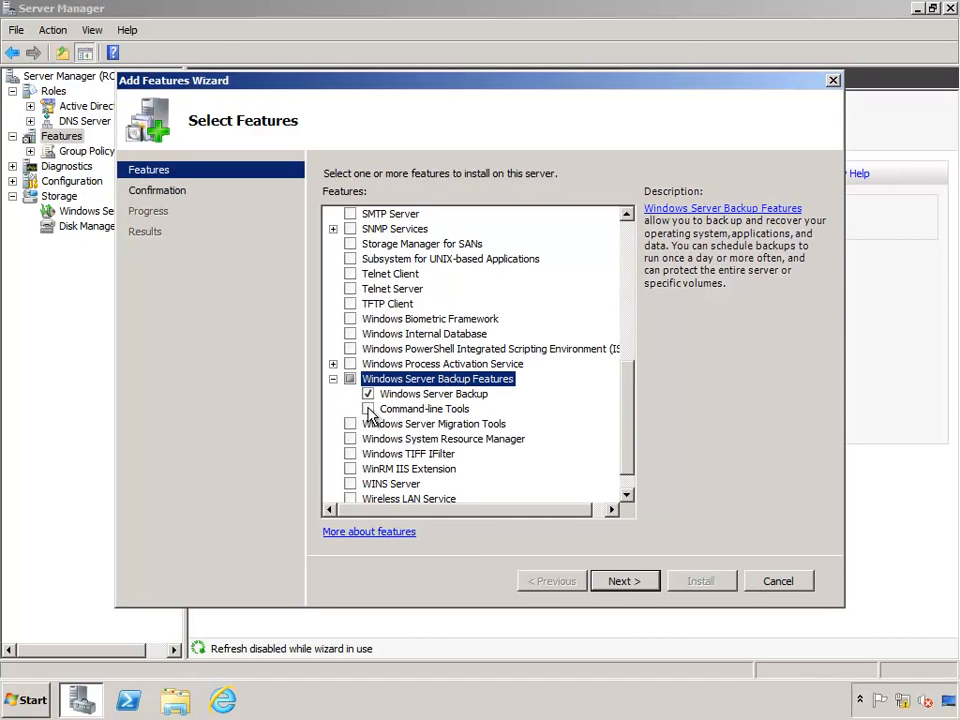
click(368, 410)
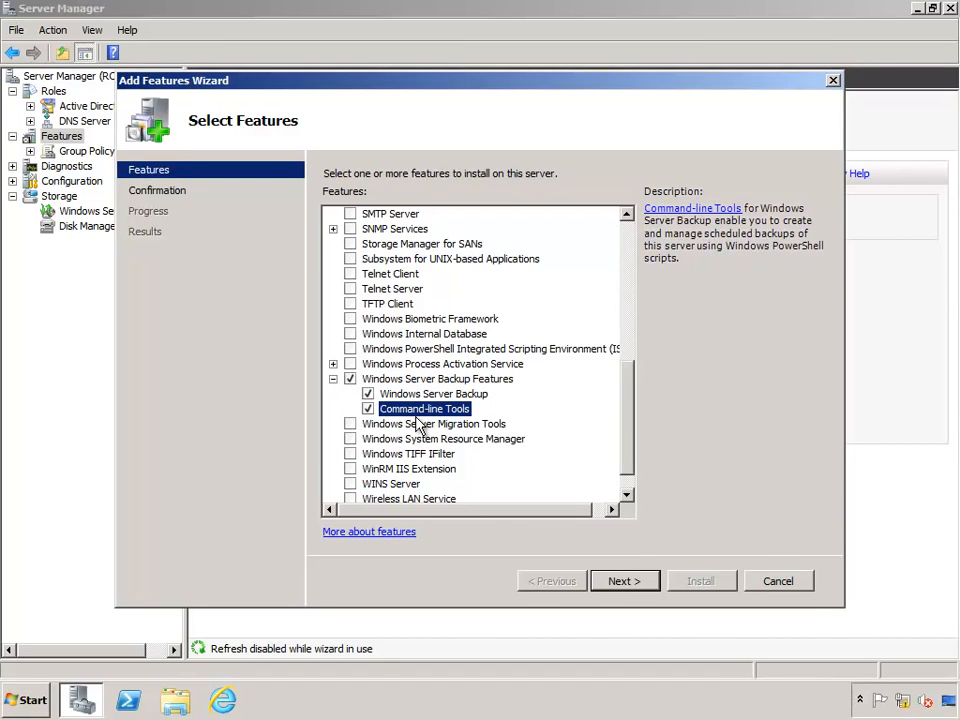
click(628, 584)
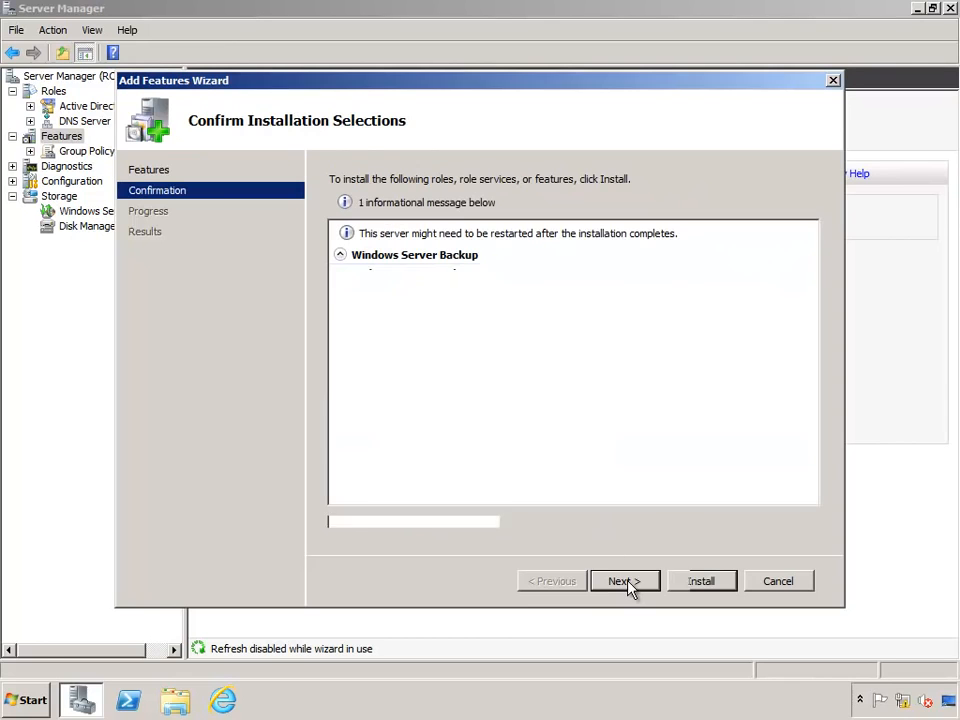
click(685, 579)
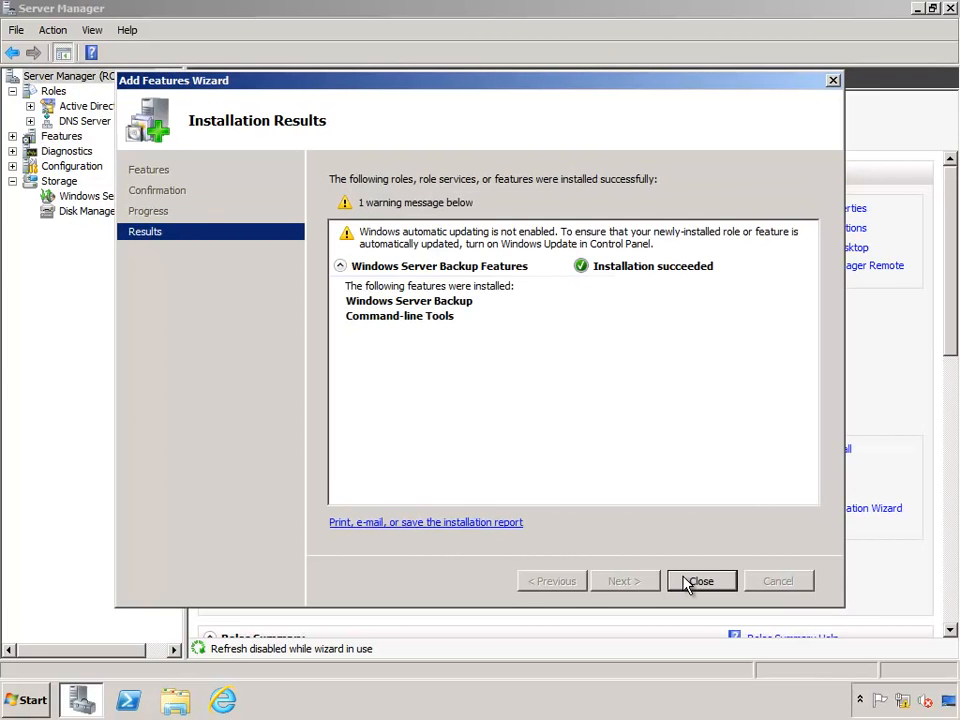
click(687, 583)
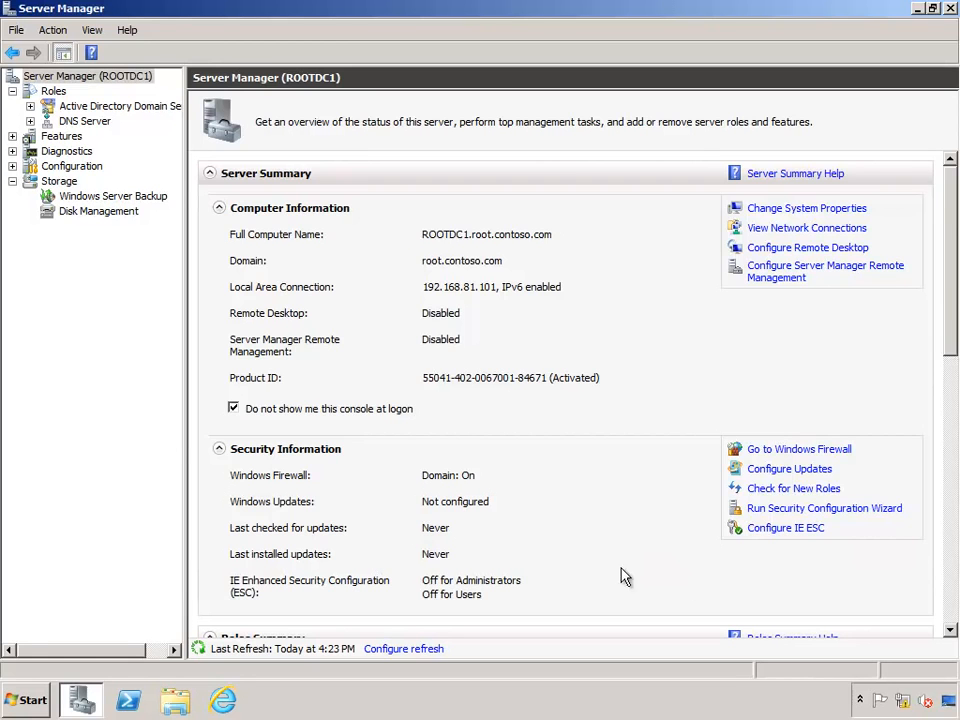
- Start a new backup schedule in Windows Server Backup using the Full server (recommended) configuration
click(105, 197)
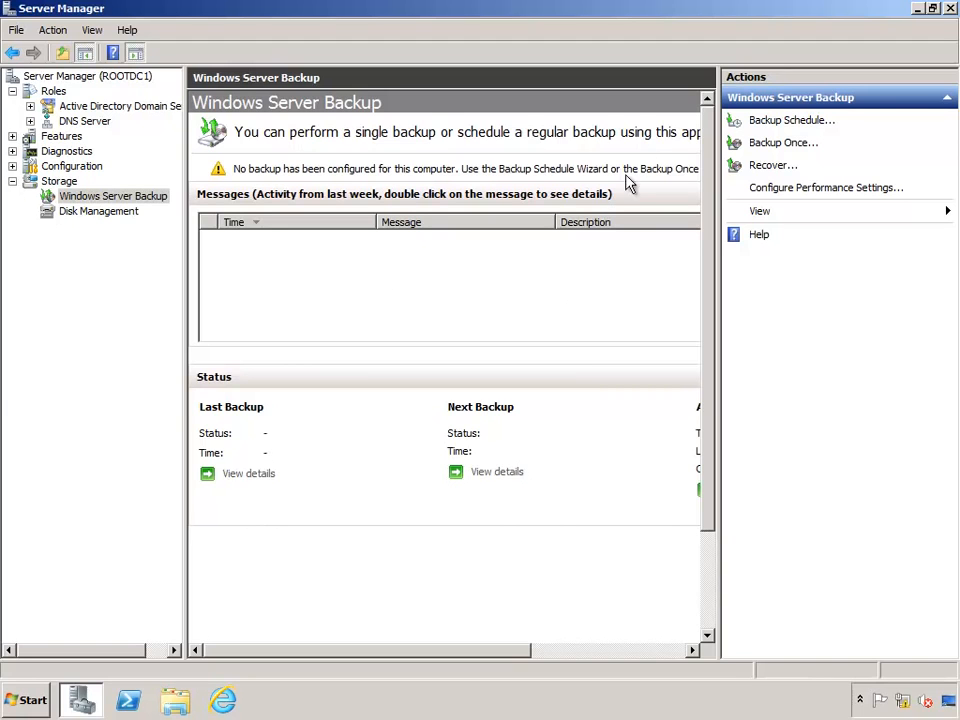
click(771, 123)
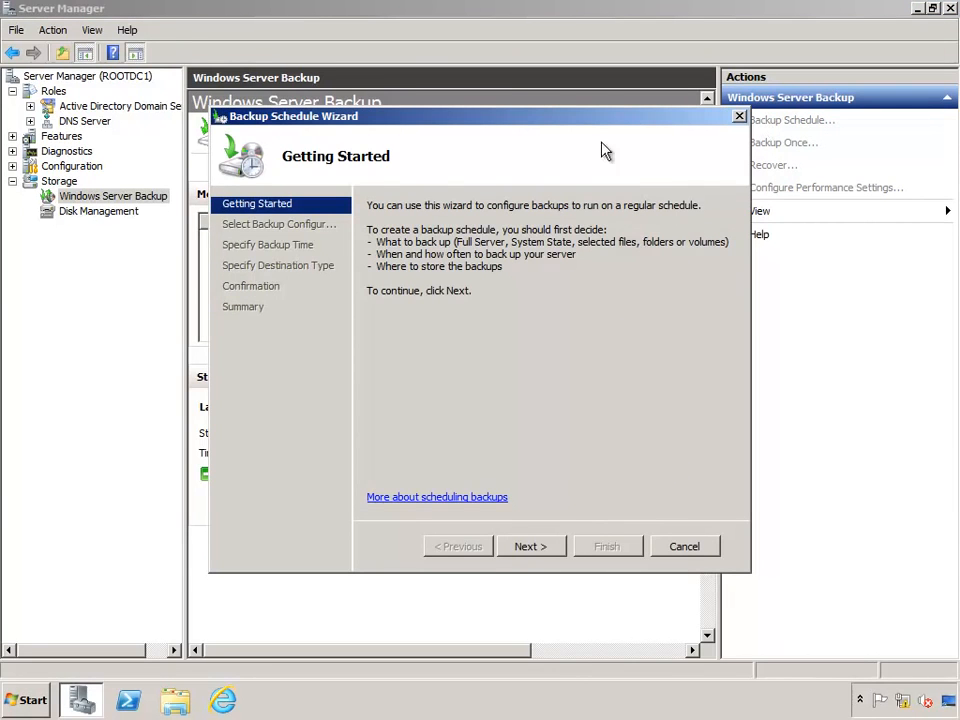
click(530, 547)
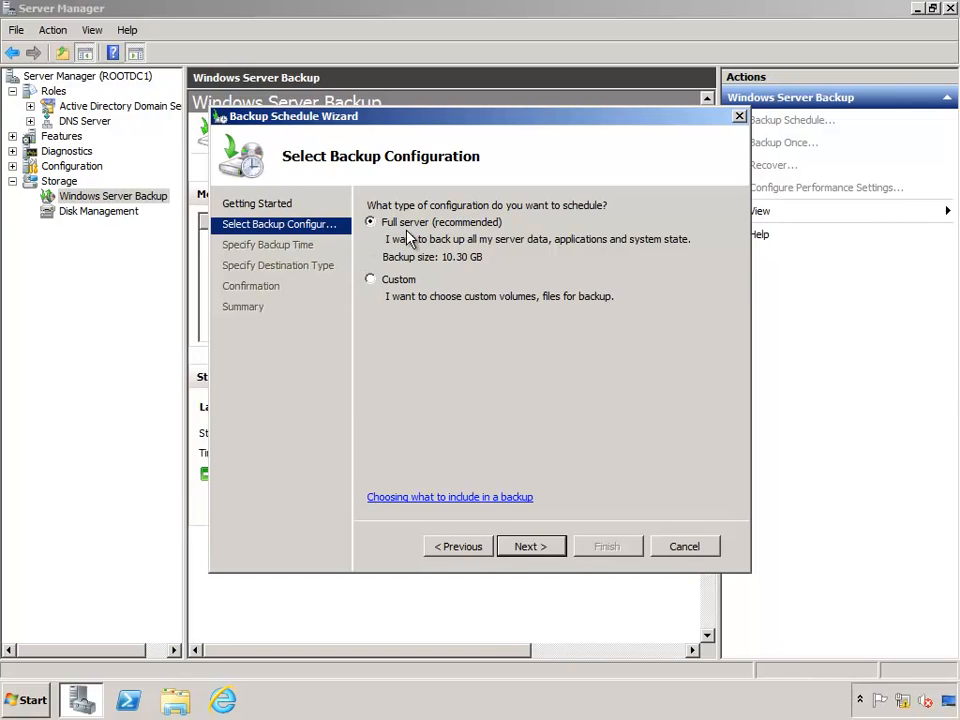
click(527, 547)
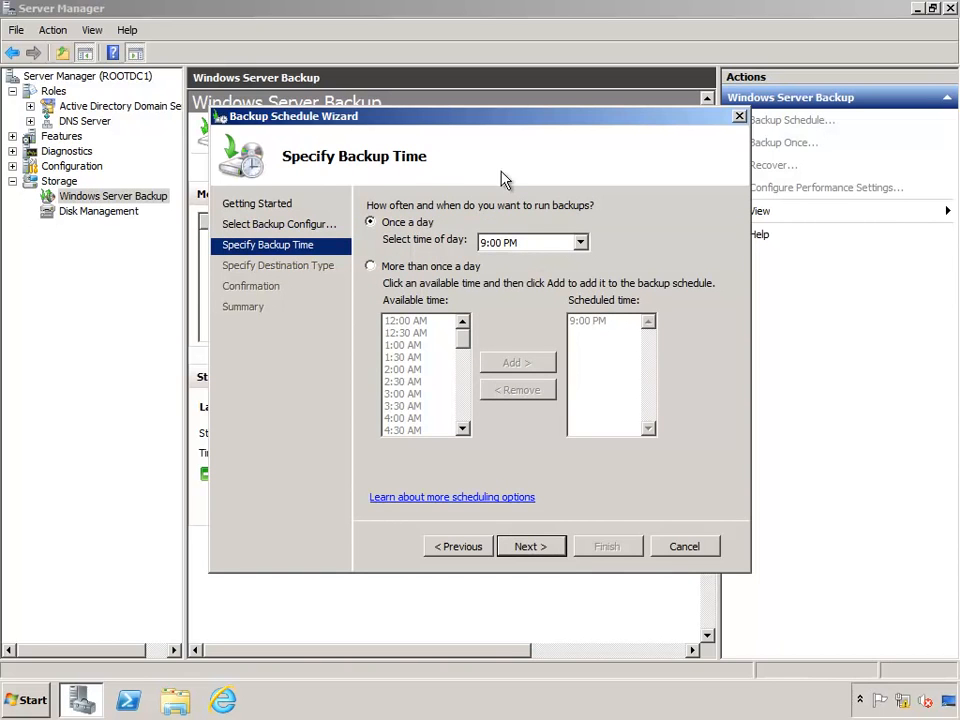
- Set the backup to run more than once a day, adding every half-hour time from 4:00 PM to 7:00 PM to the existing 9:00 PM
click(374, 267)
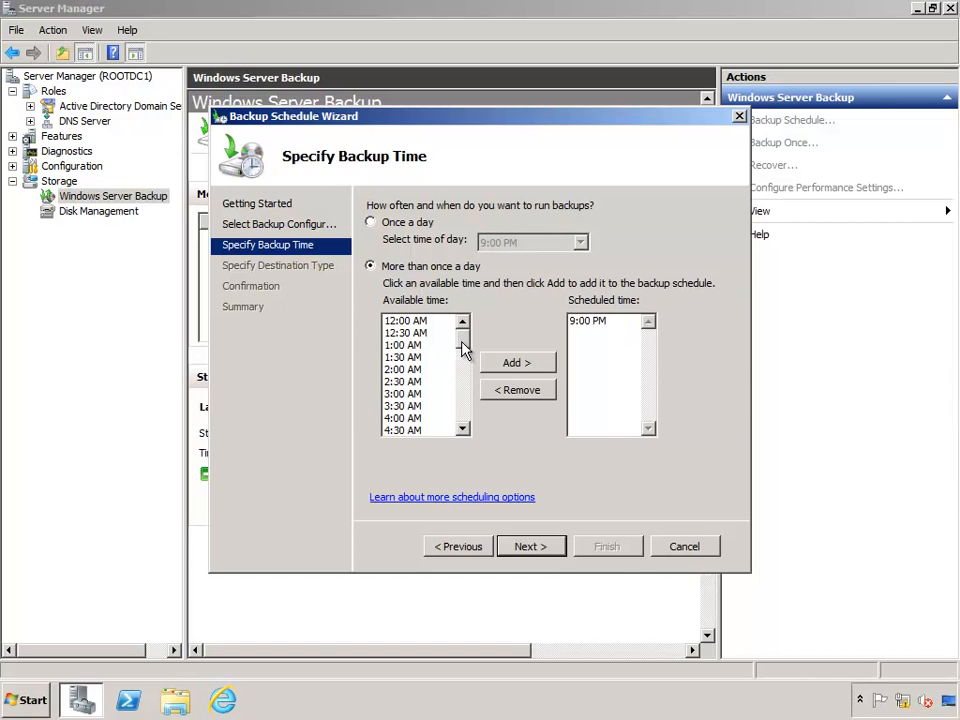
drag(461, 345, 466, 400)
click(462, 428)
click(462, 428)
click(462, 428)
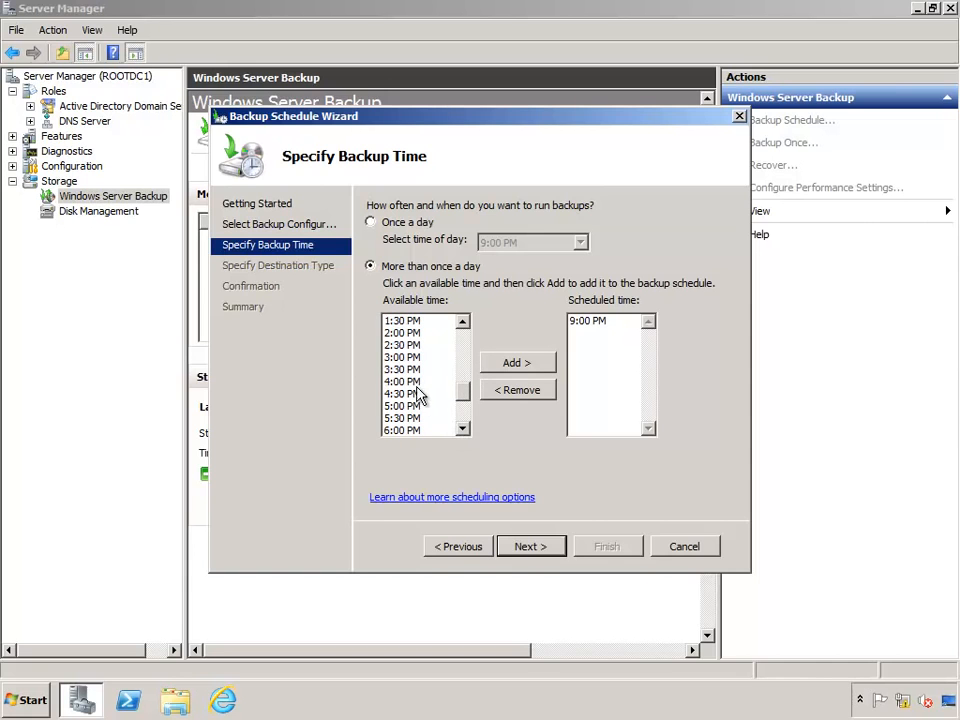
click(416, 382)
click(462, 428)
click(462, 428)
click(462, 428)
click(462, 428)
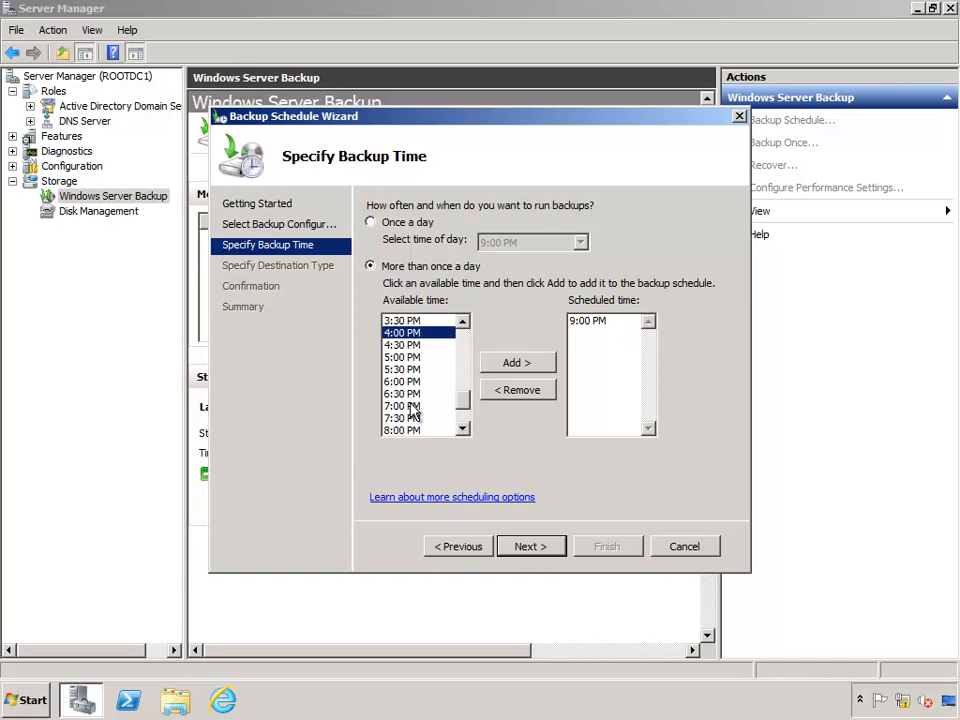
shift+click(421, 406)
click(519, 364)
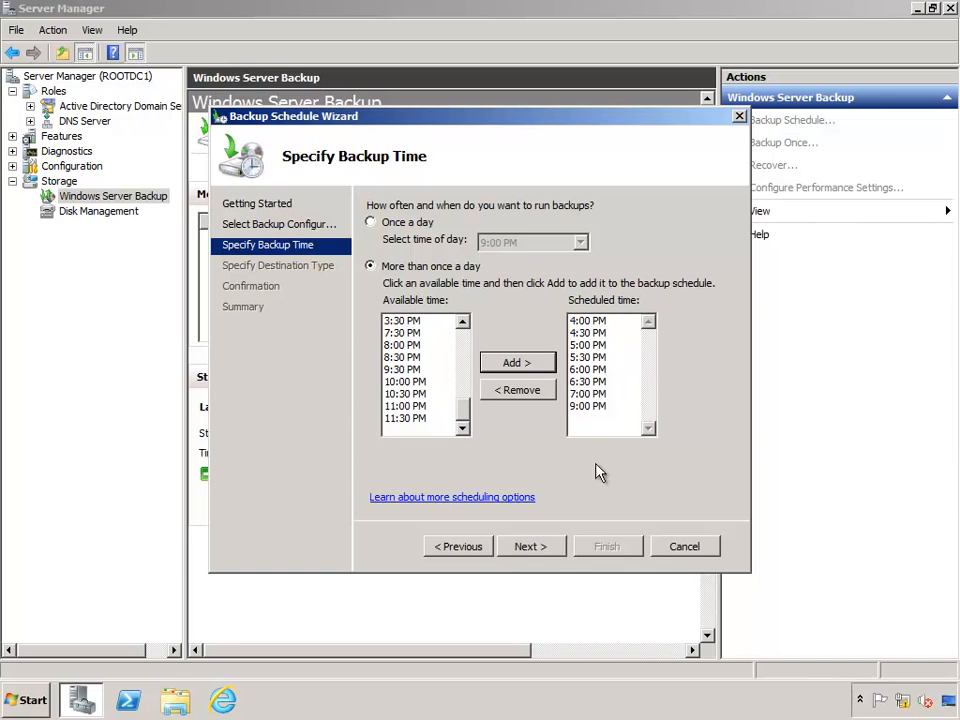
click(545, 548)
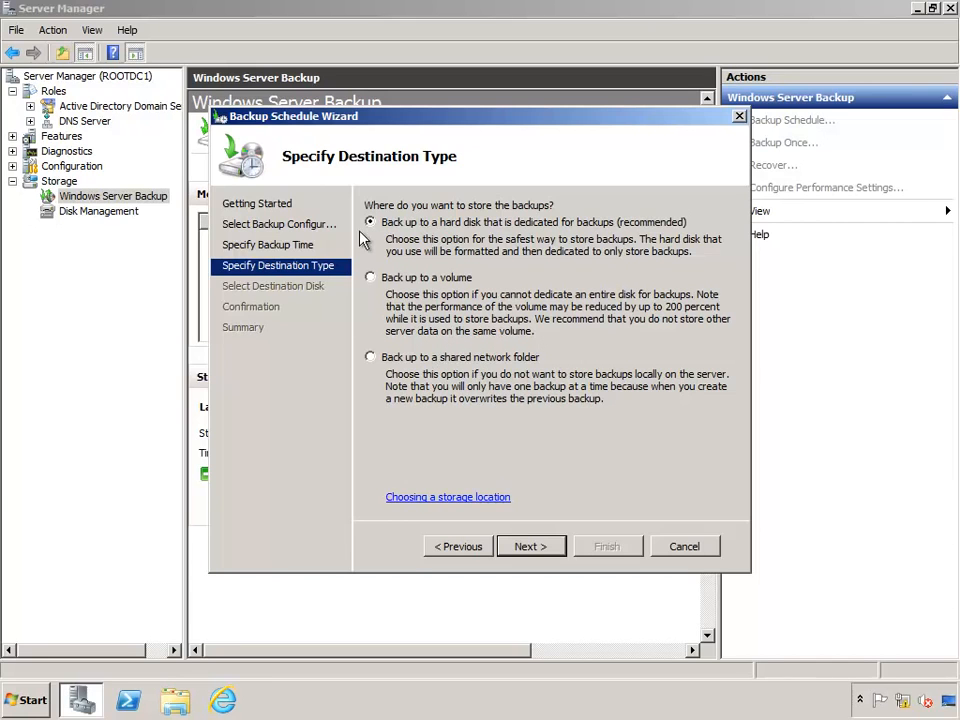
- Dedicate the 30 GB Disk 1 as the backup destination, accept its reformatting, and finish creating the backup schedule
click(540, 550)
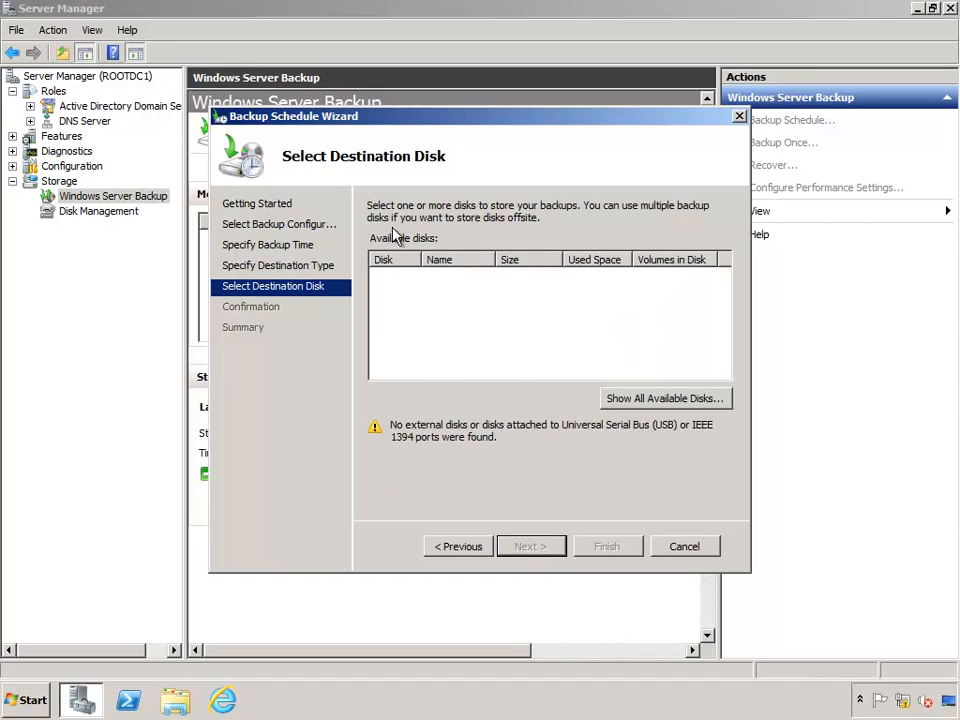
click(640, 400)
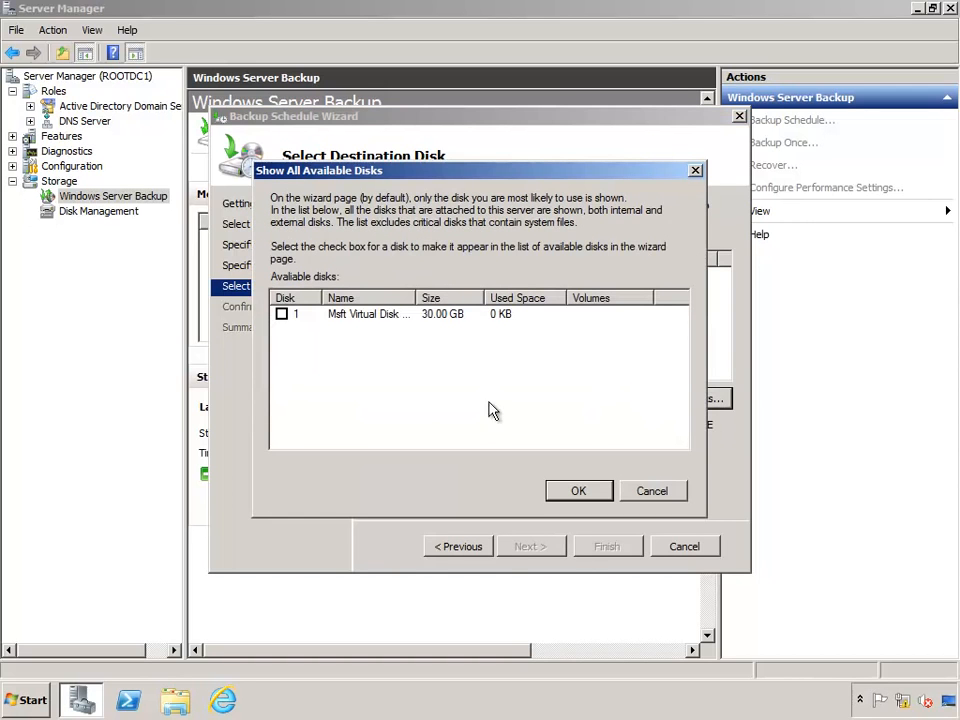
click(283, 316)
click(581, 492)
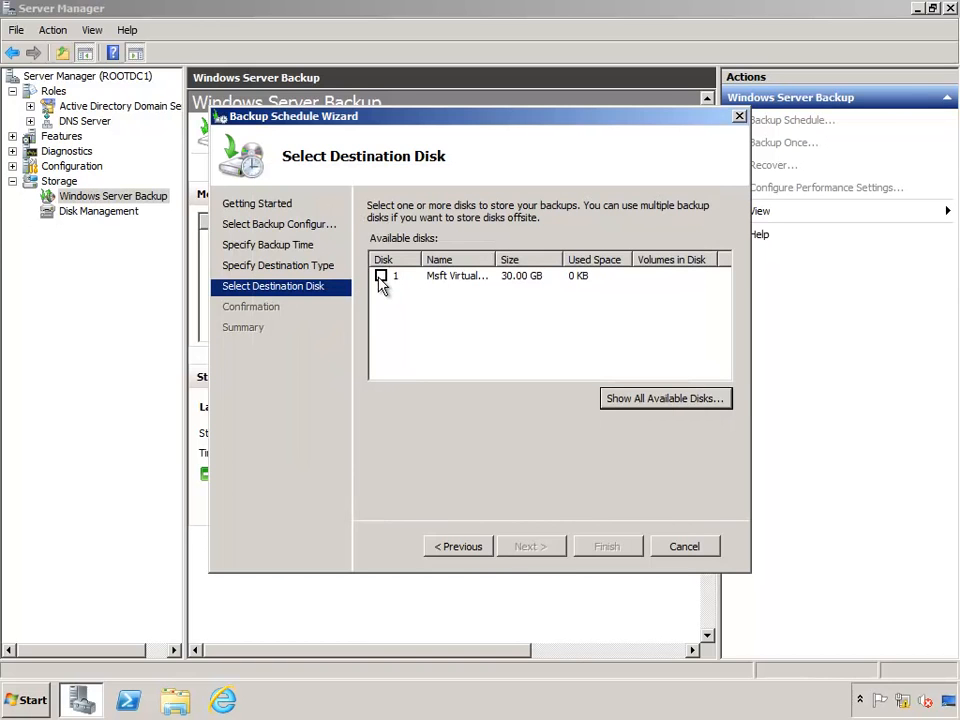
click(380, 276)
click(543, 550)
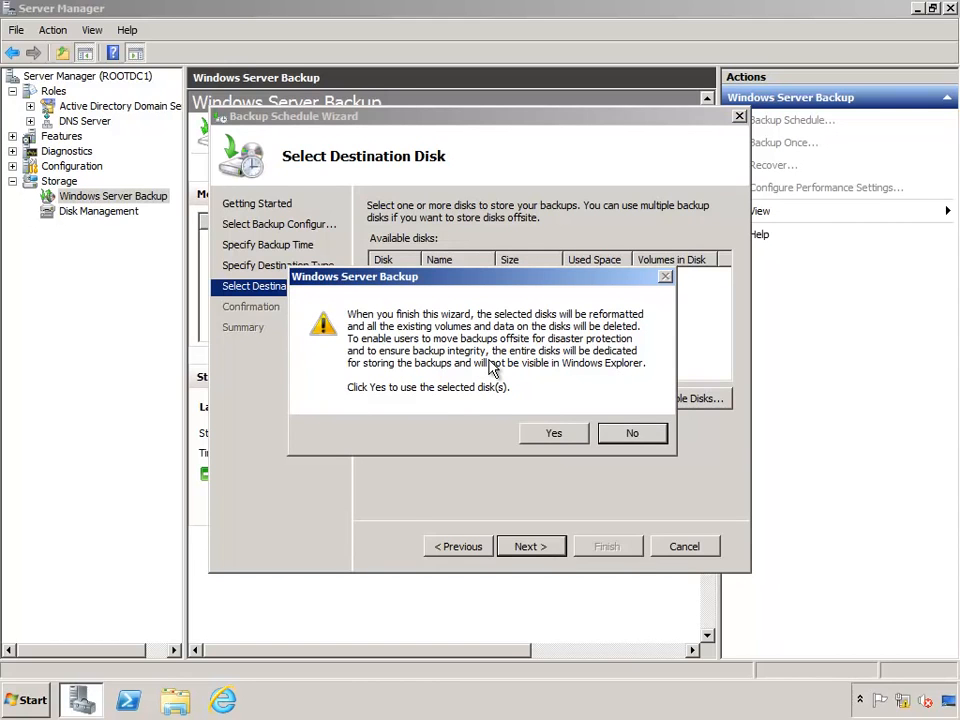
click(554, 437)
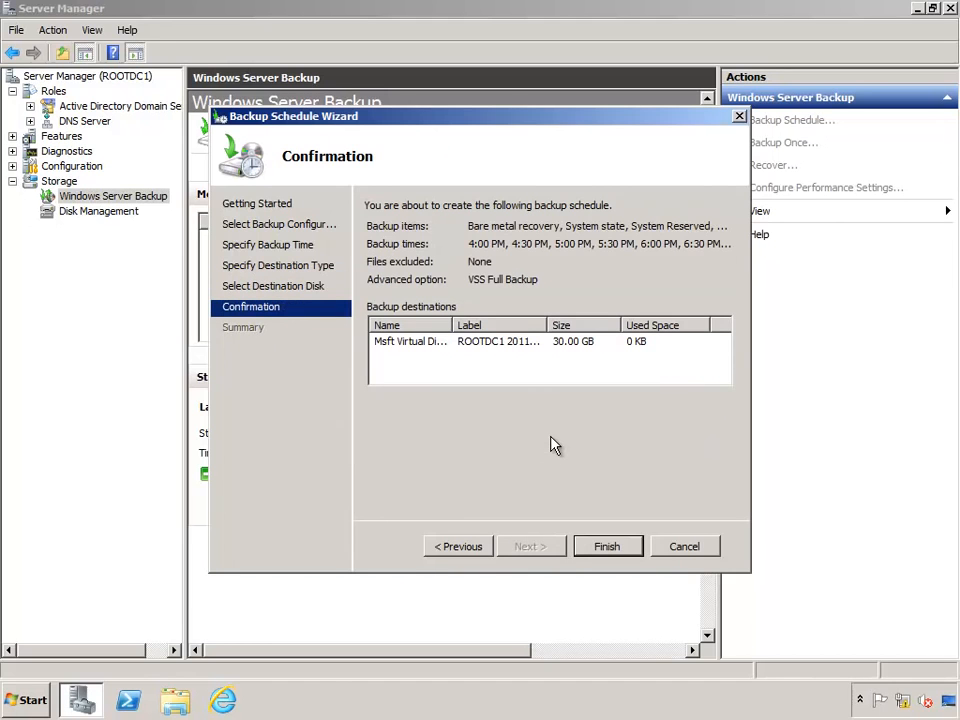
click(612, 548)
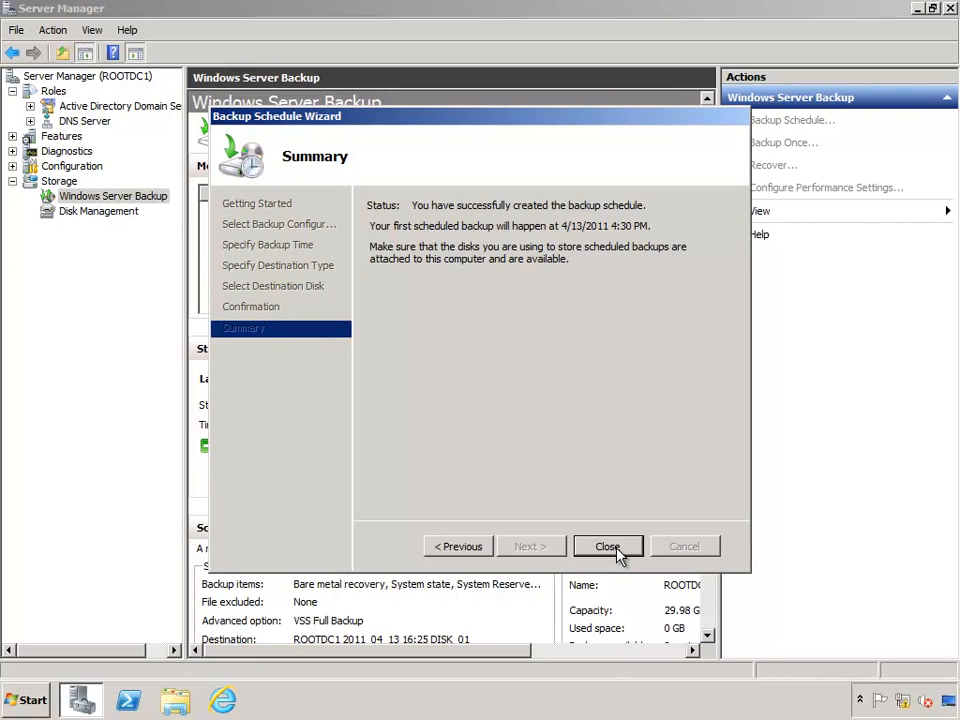
click(607, 547)
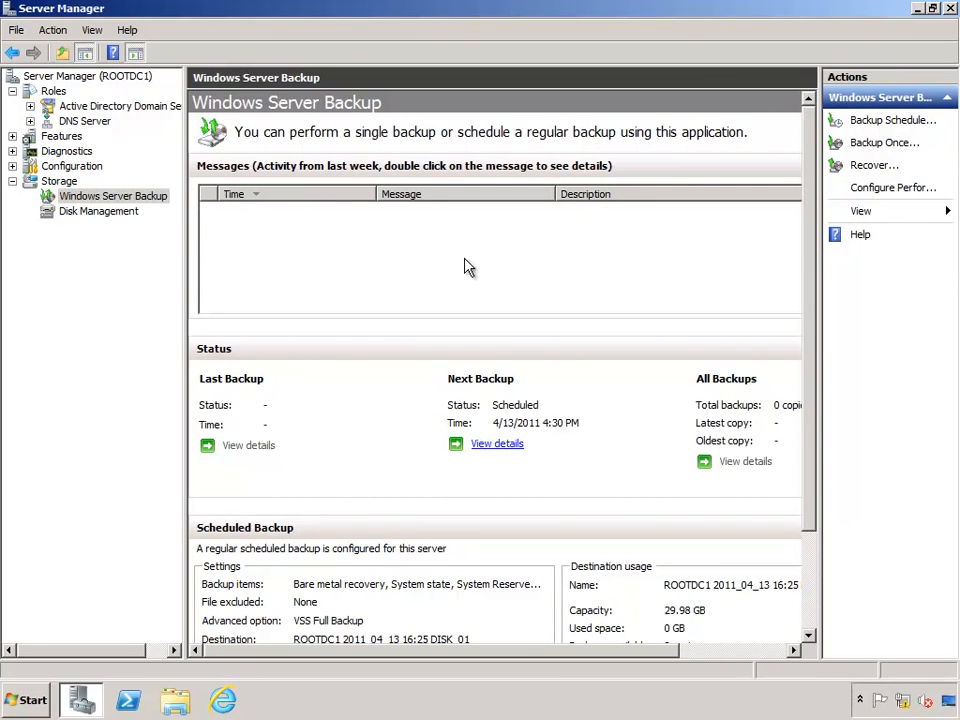
- Examine the scheduled backup's settings and status, and check how the backup disk shows in Disk Management and among Windows Explorer's drives
drag(809, 245, 806, 455)
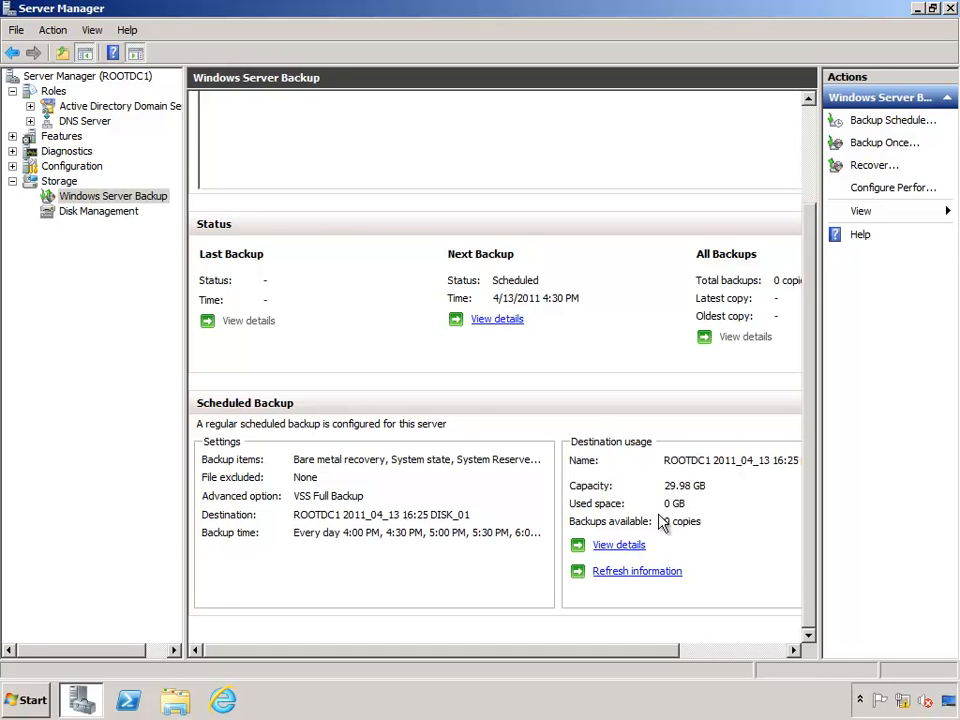
click(100, 214)
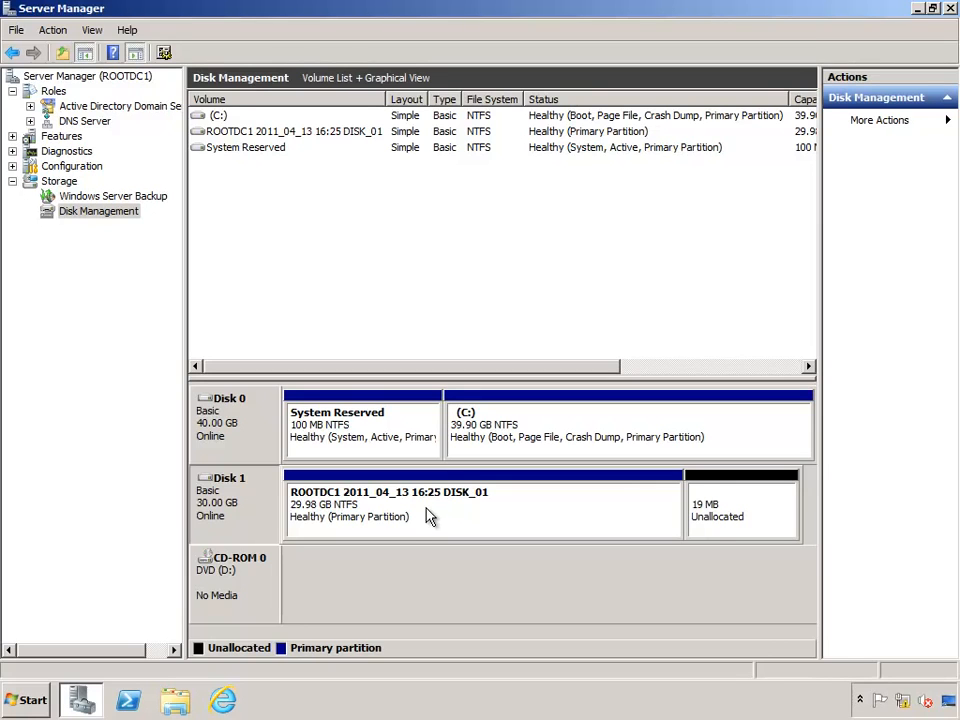
click(175, 705)
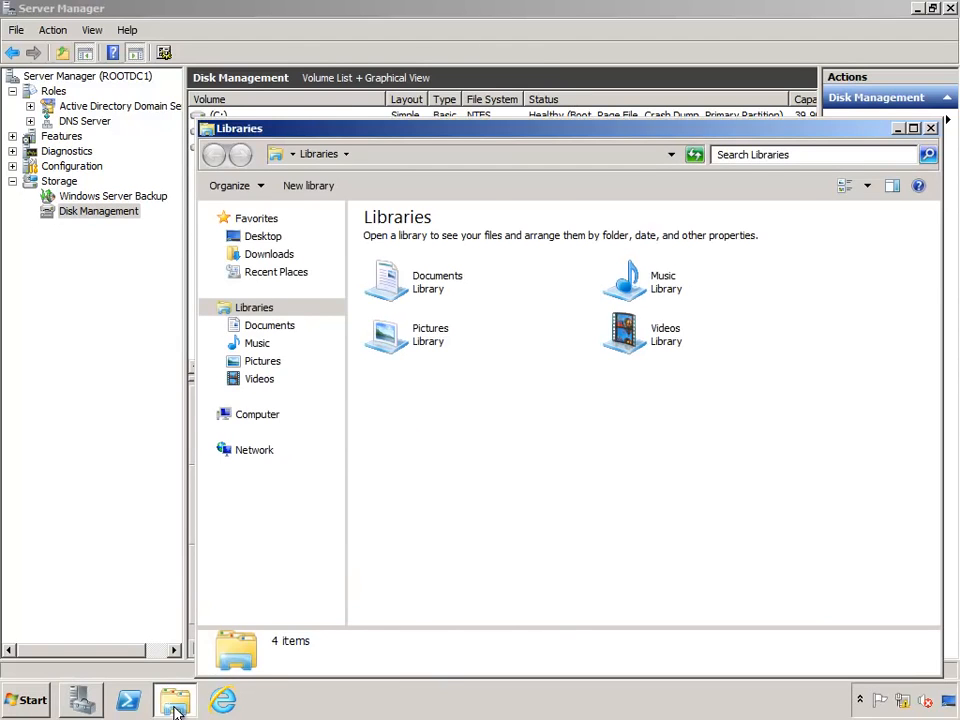
click(262, 416)
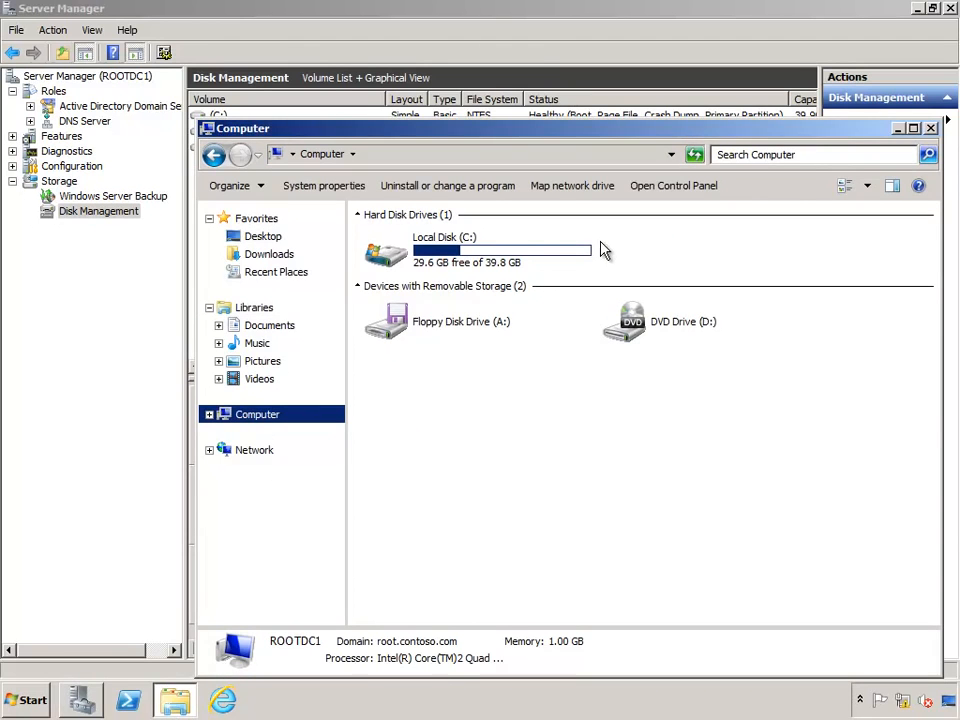
click(898, 130)
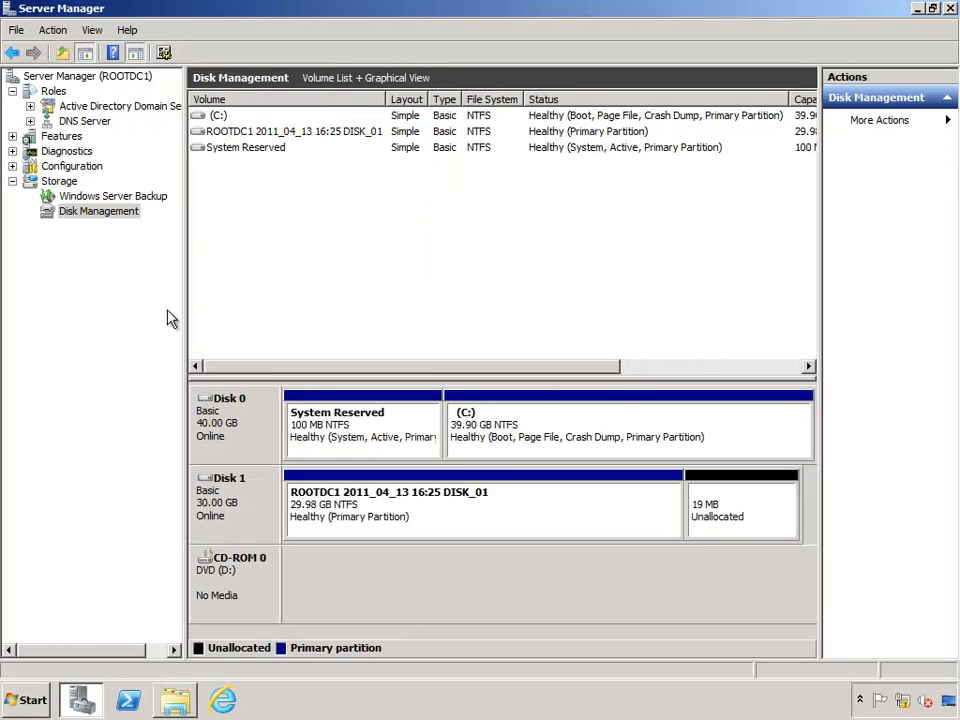
click(103, 197)
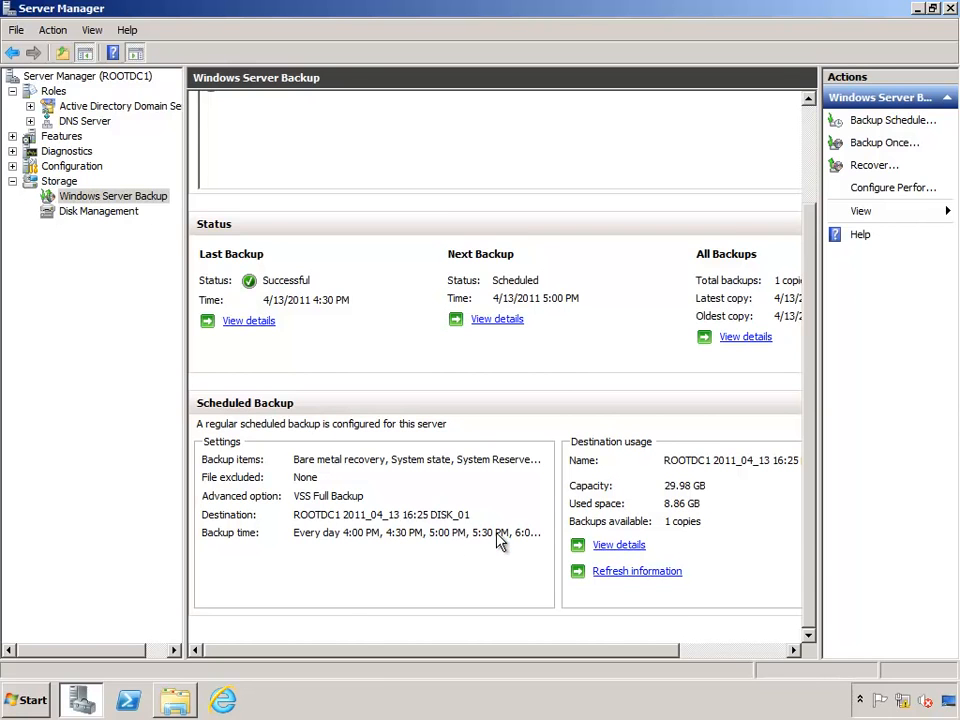
- Review the recent backup messages and status, and examine the space usage and backup copies on the destination disk
scroll(452, 298, up, 3)
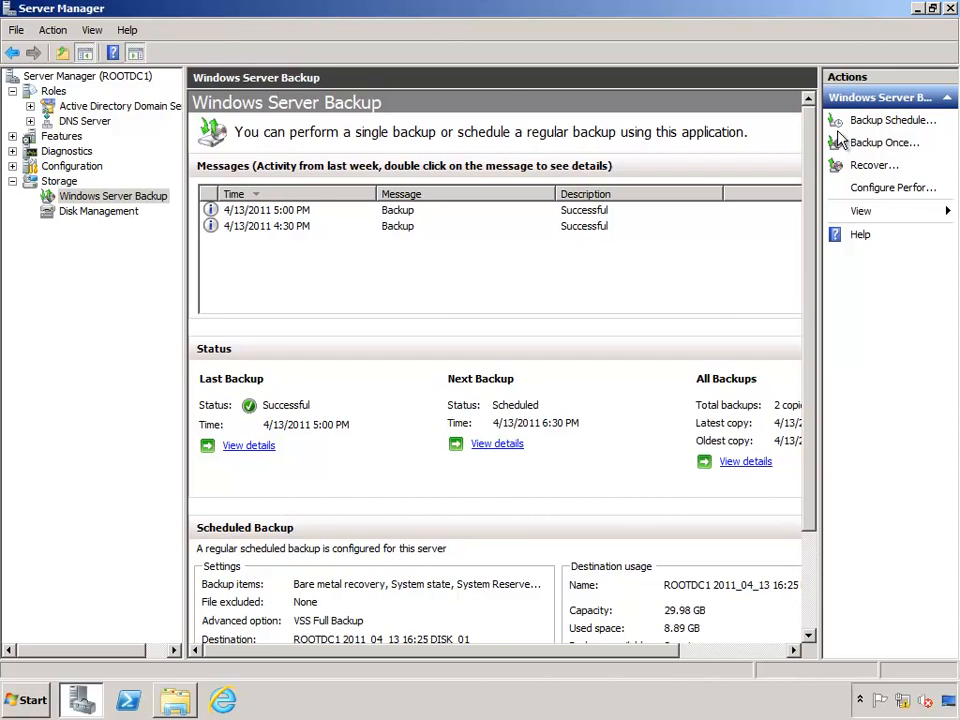
drag(808, 302, 808, 430)
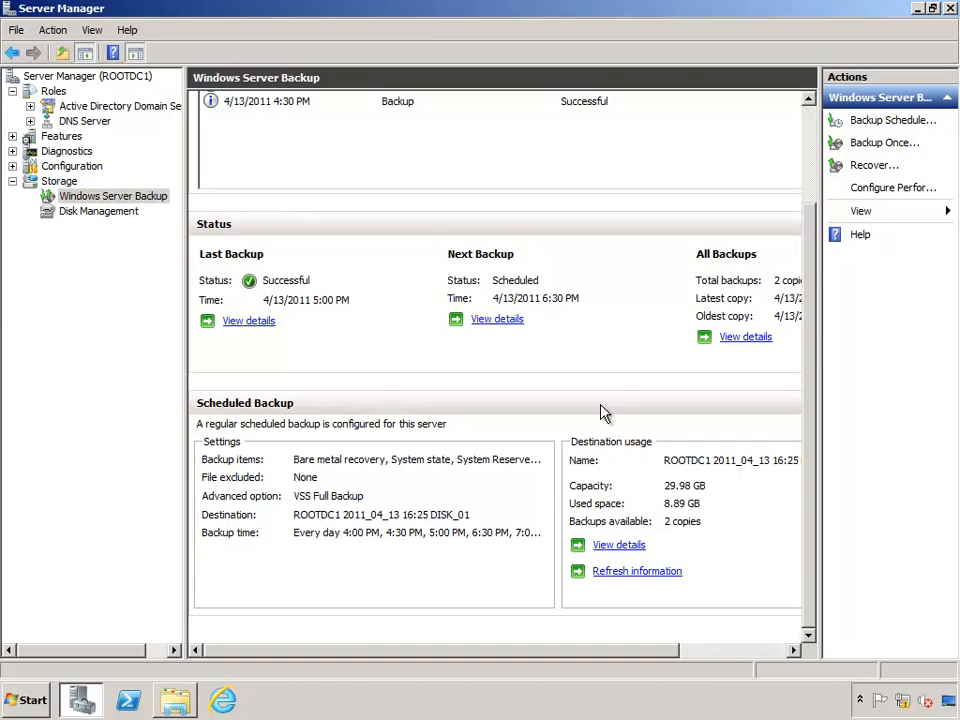
click(620, 545)
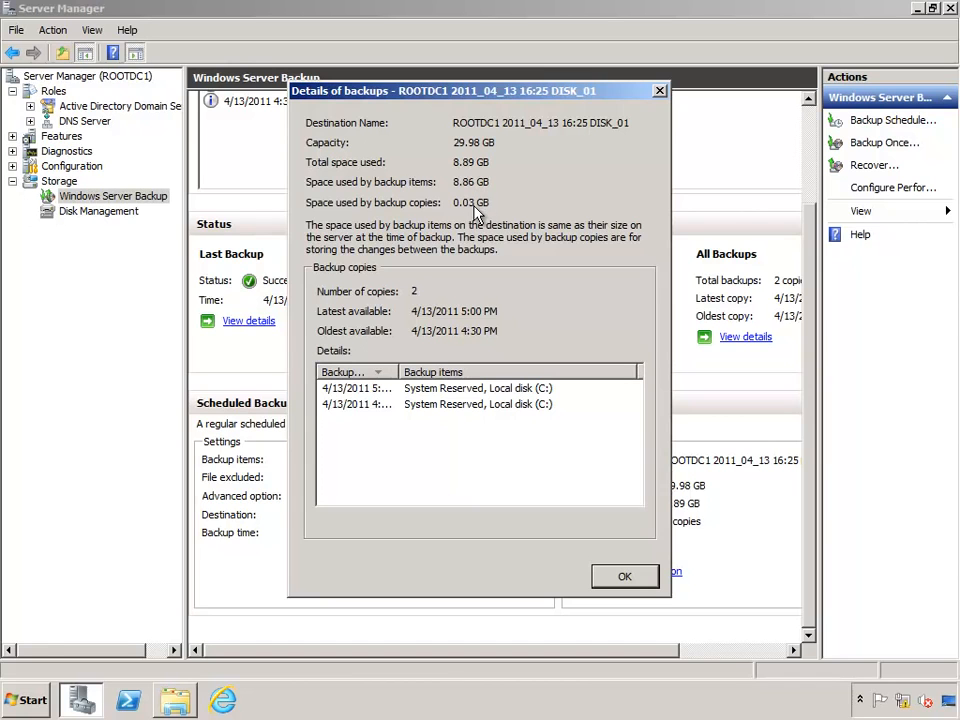
click(624, 580)
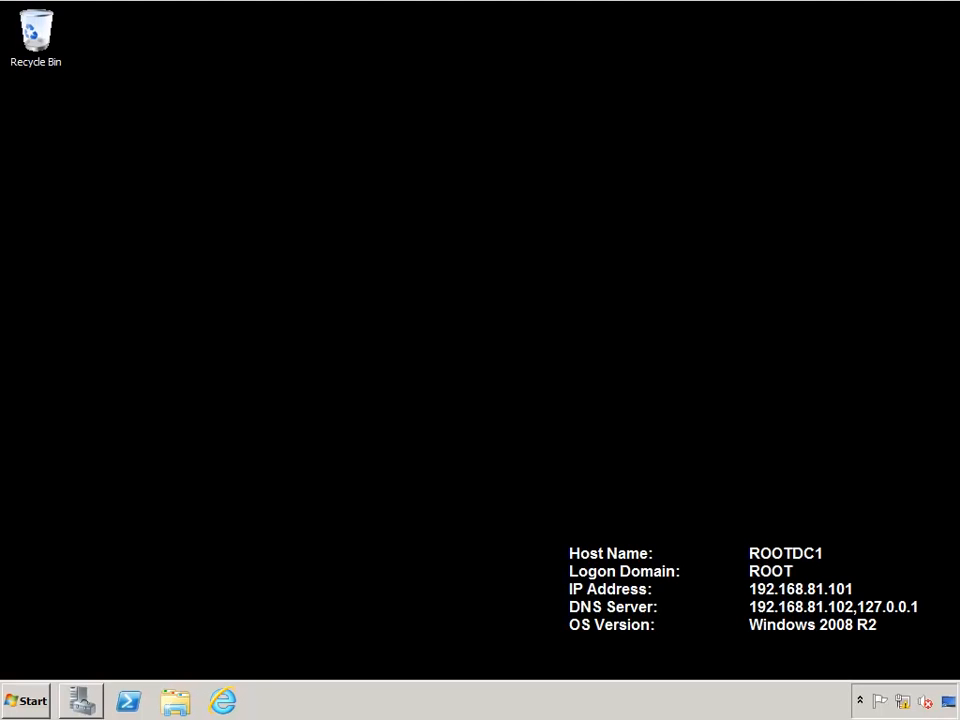
- Switch back to Server Manager and check the backup disk's destination details for its space usage and list of copies
click(86, 703)
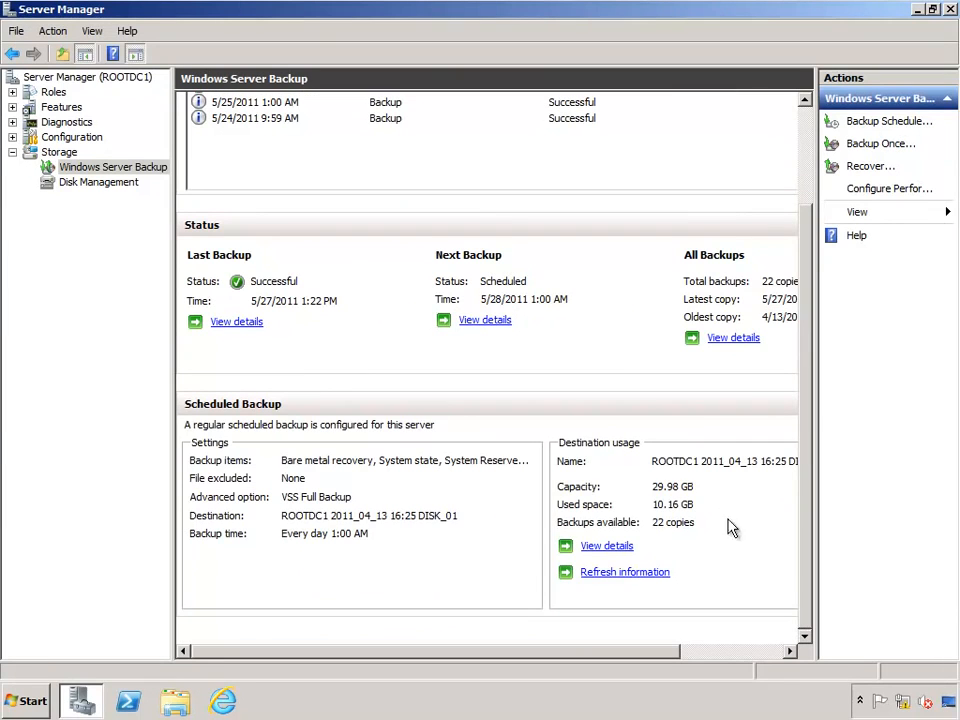
click(606, 548)
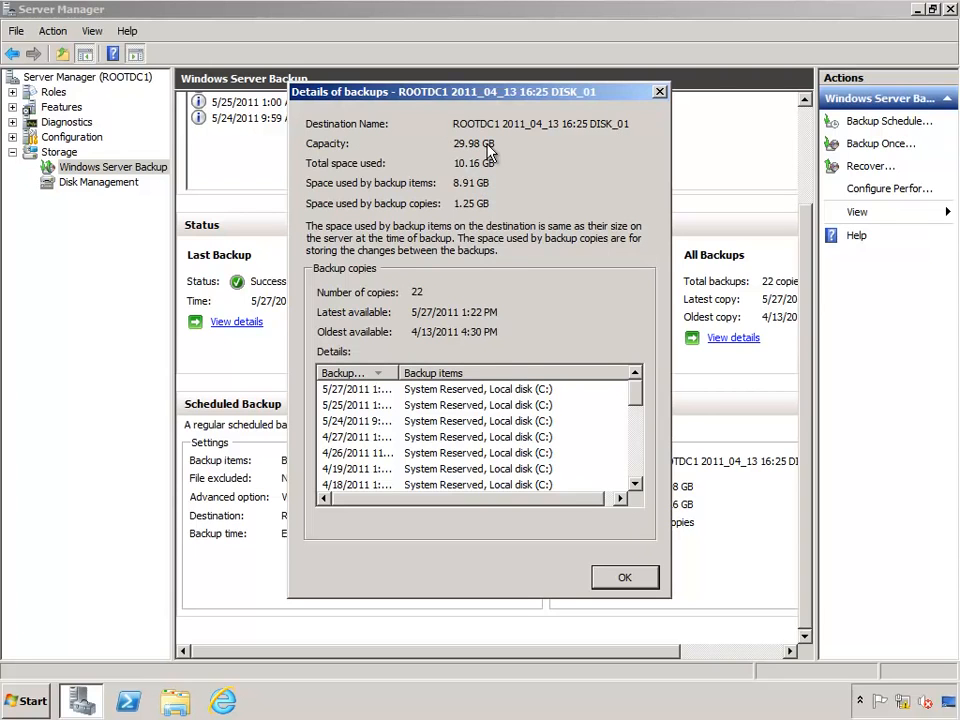
click(626, 578)
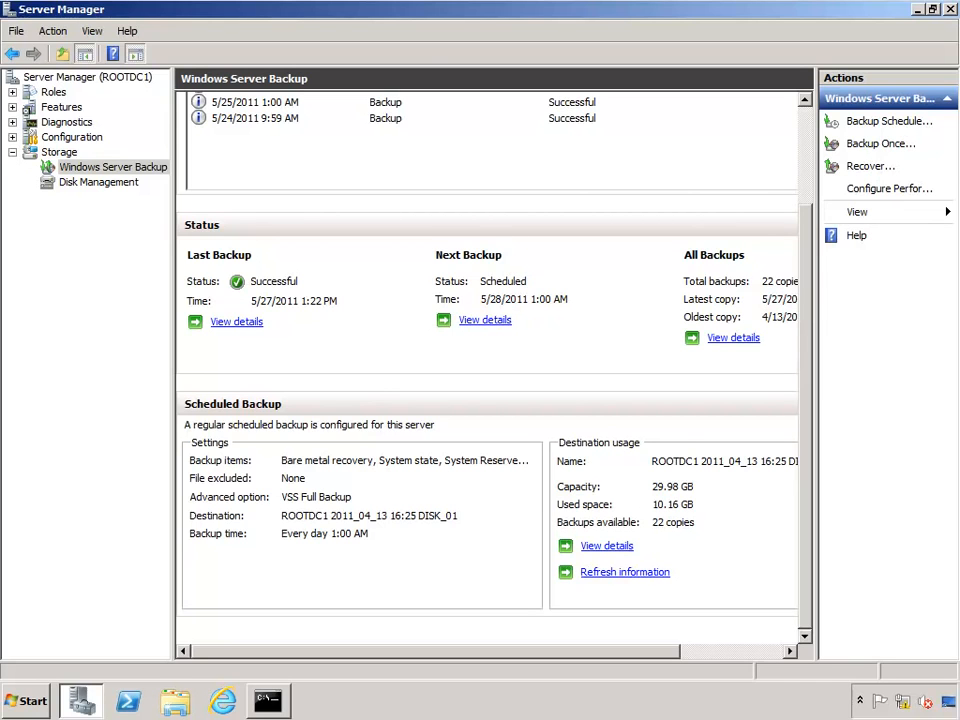
- Switch to Command Prompt and display the supported backup commands with wbadmin /?
click(270, 702)
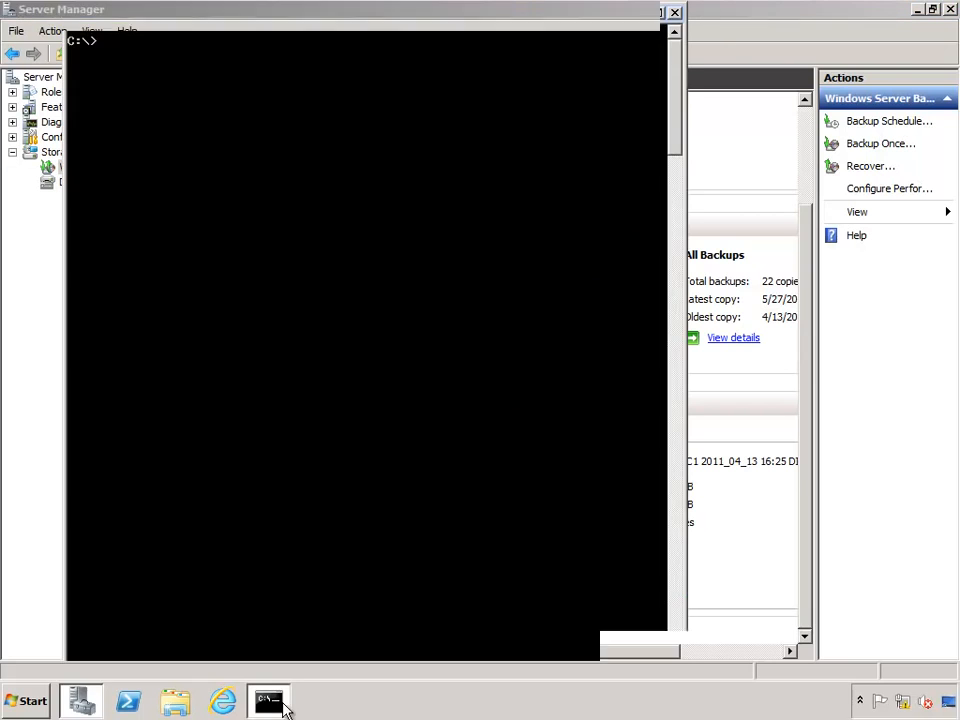
text(wba)
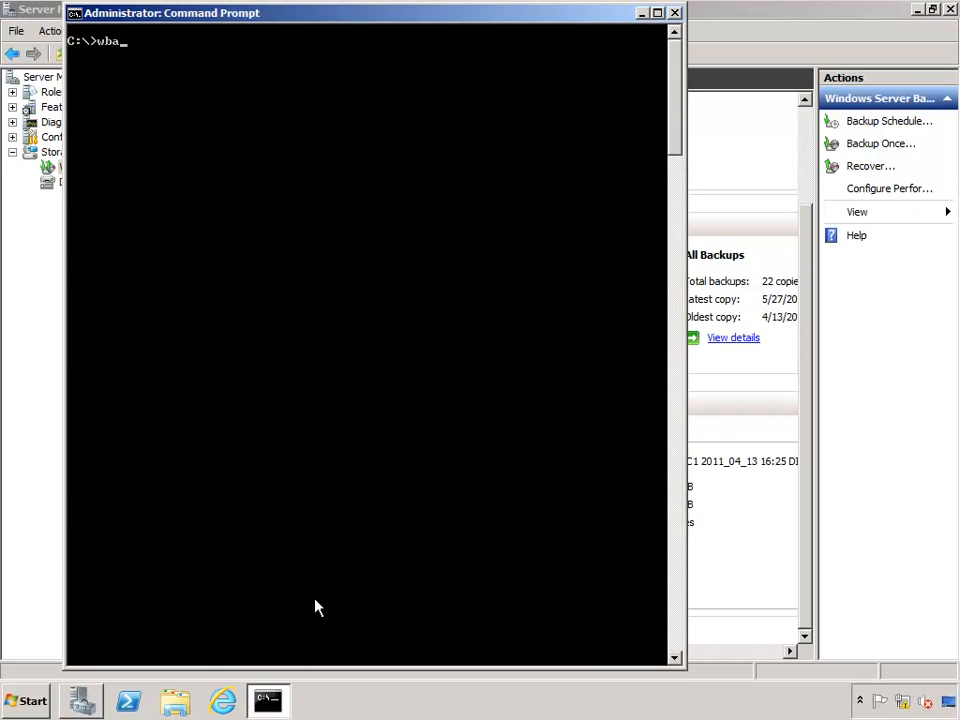
text(dmin /?)
key(Return)
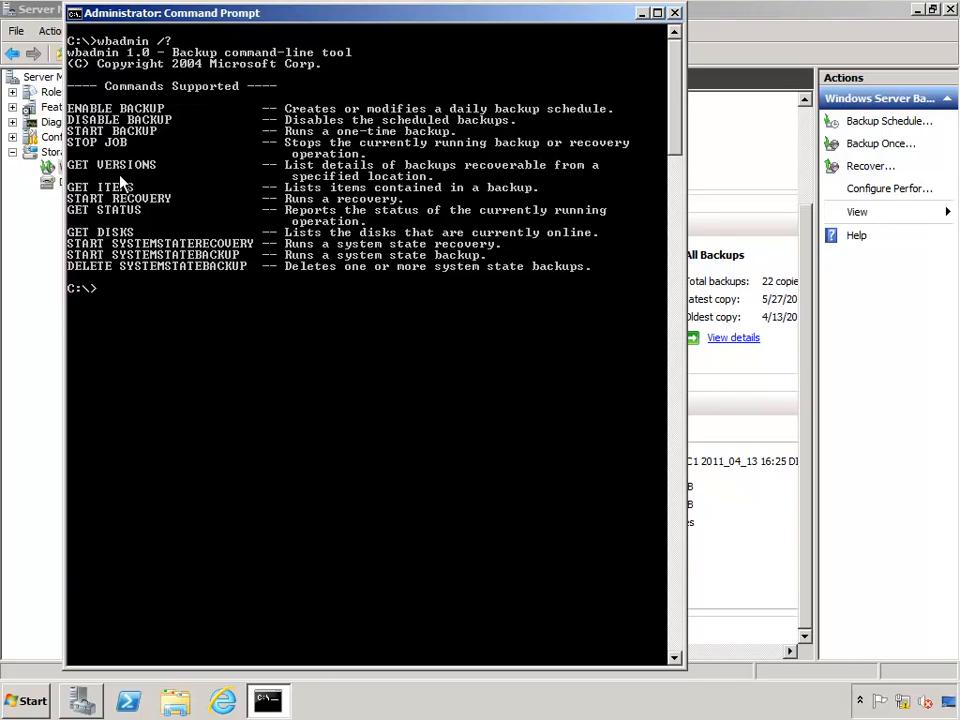
- List the server's recoverable backups and their version identifiers with wbadmin get versions
text(wbadmin get bers)
key(BackSpace)
key(BackSpace)
key(BackSpace)
key(BackSpace)
text(versions)
key(Return)
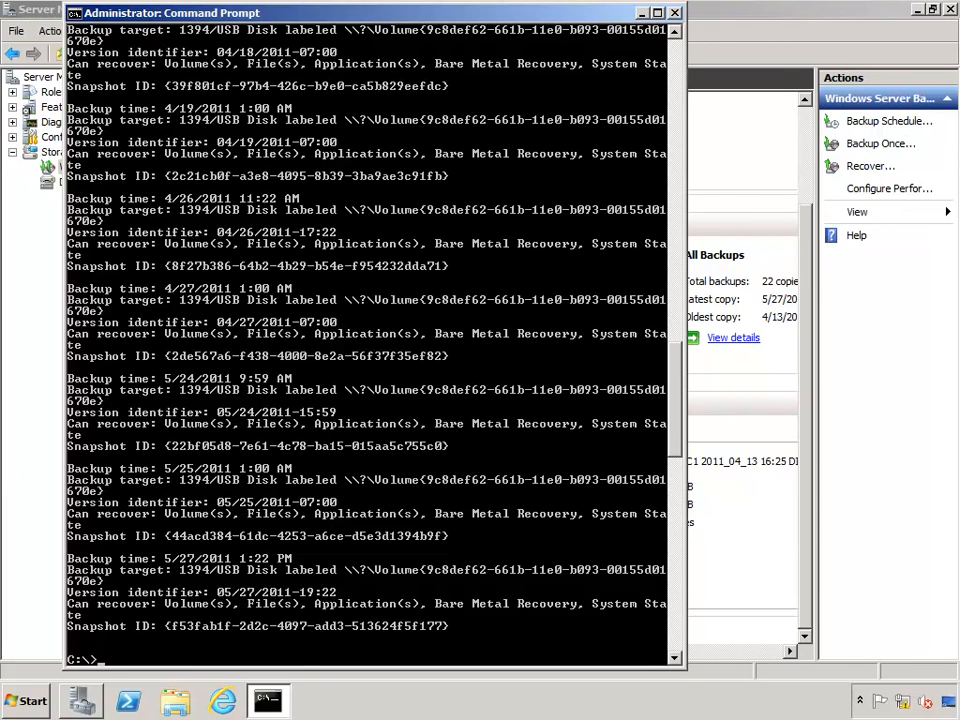
- Run wbadmin start systemstaterecovery -version:05/27/2011-19:22 and decline to start the recovery
click(135, 0)
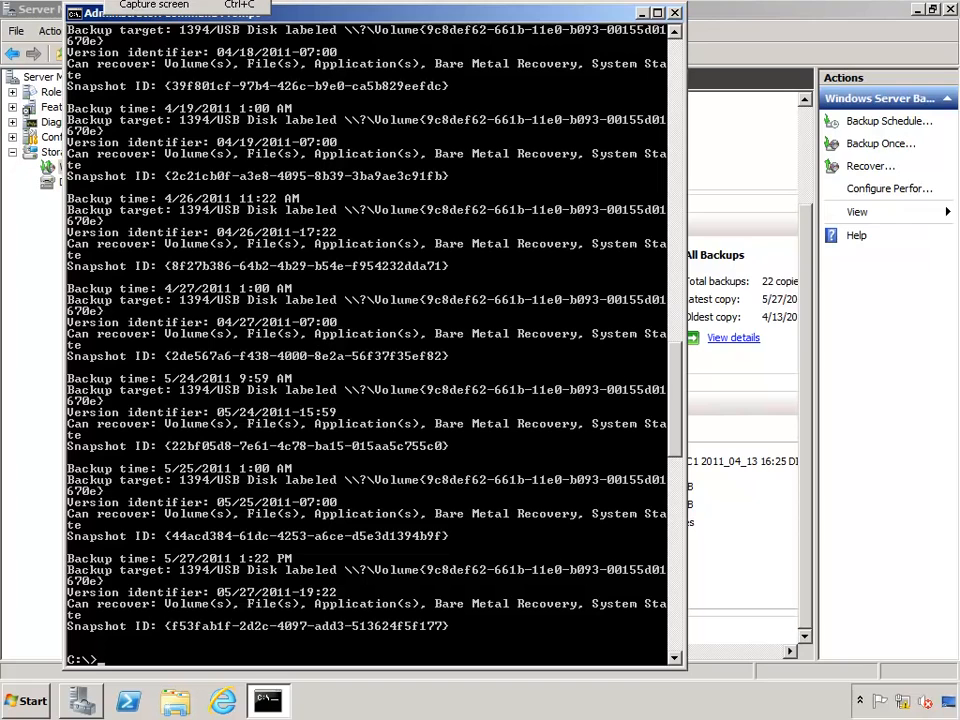
text(wbadmin start systemstatere)
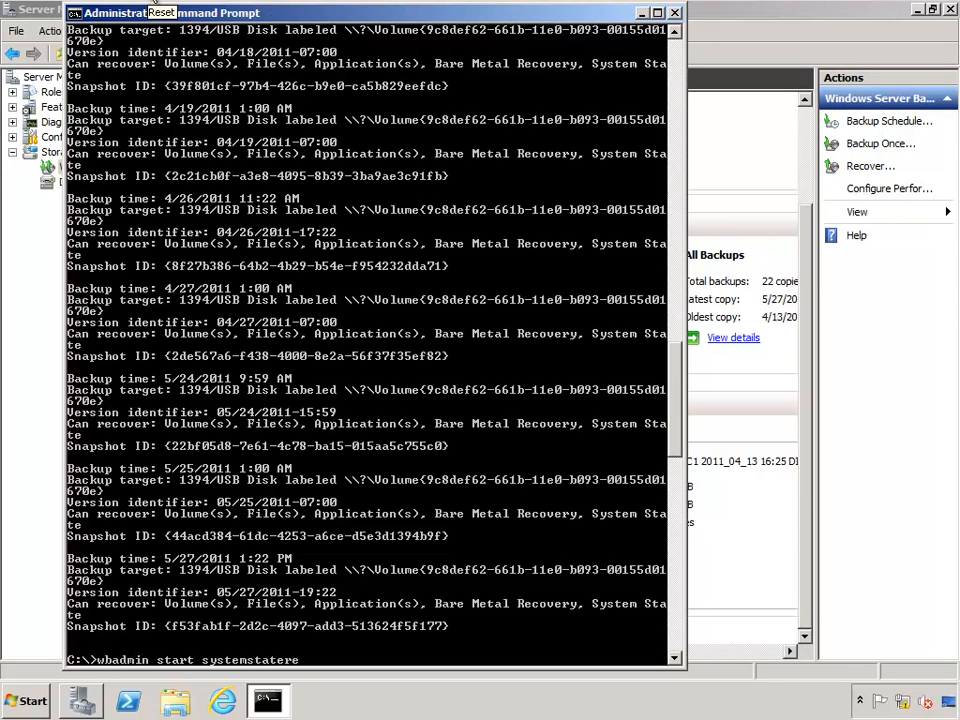
text(covery -version:05/27/2011-19:22)
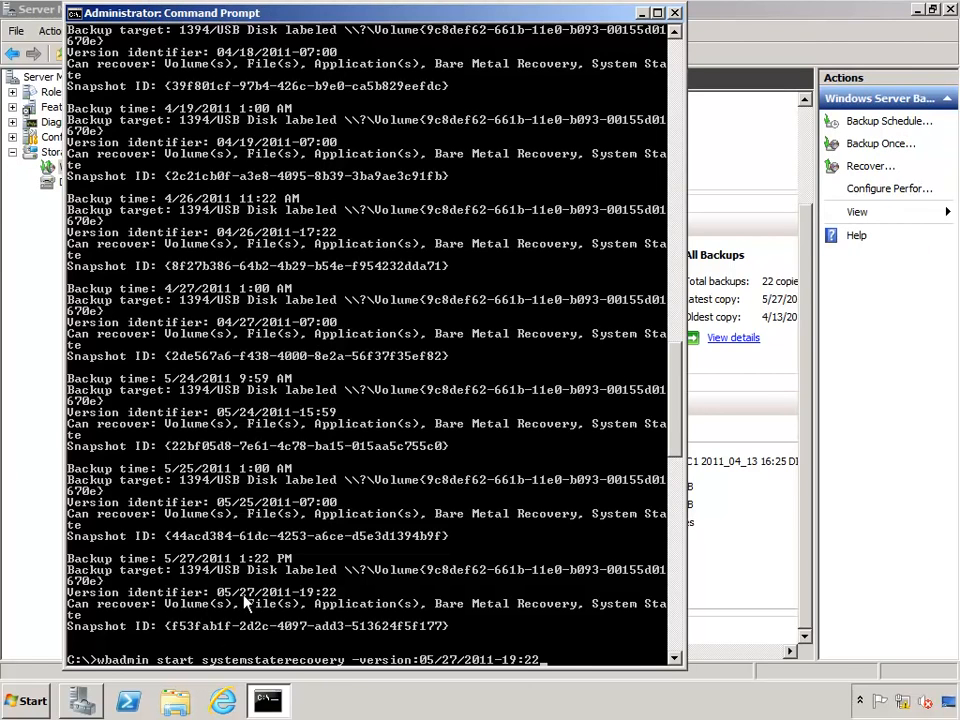
key(Return)
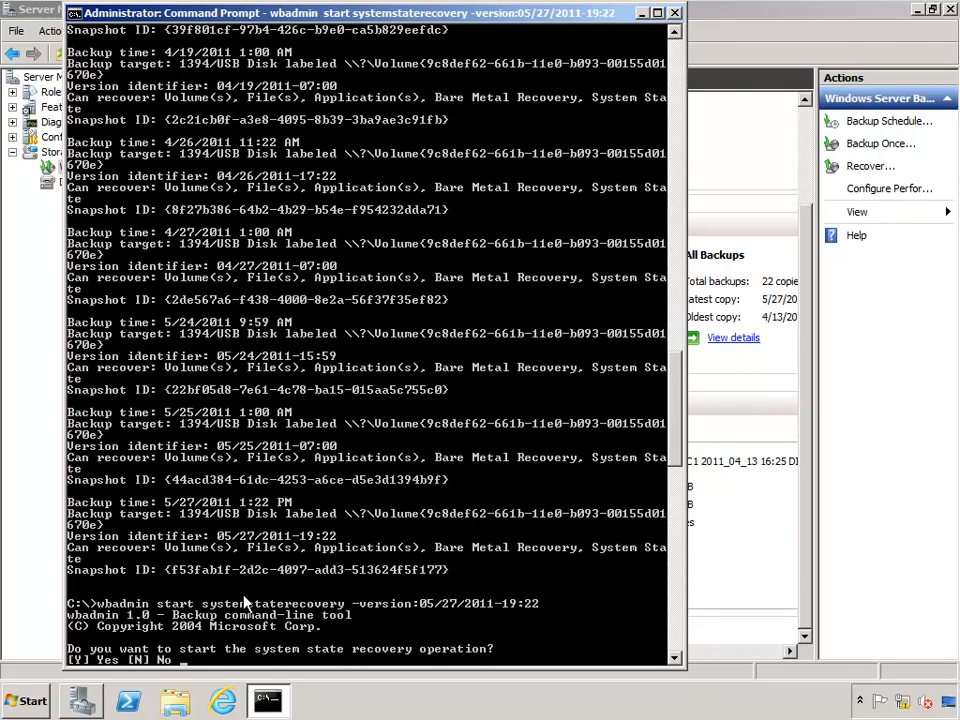
text(n)
key(Return)
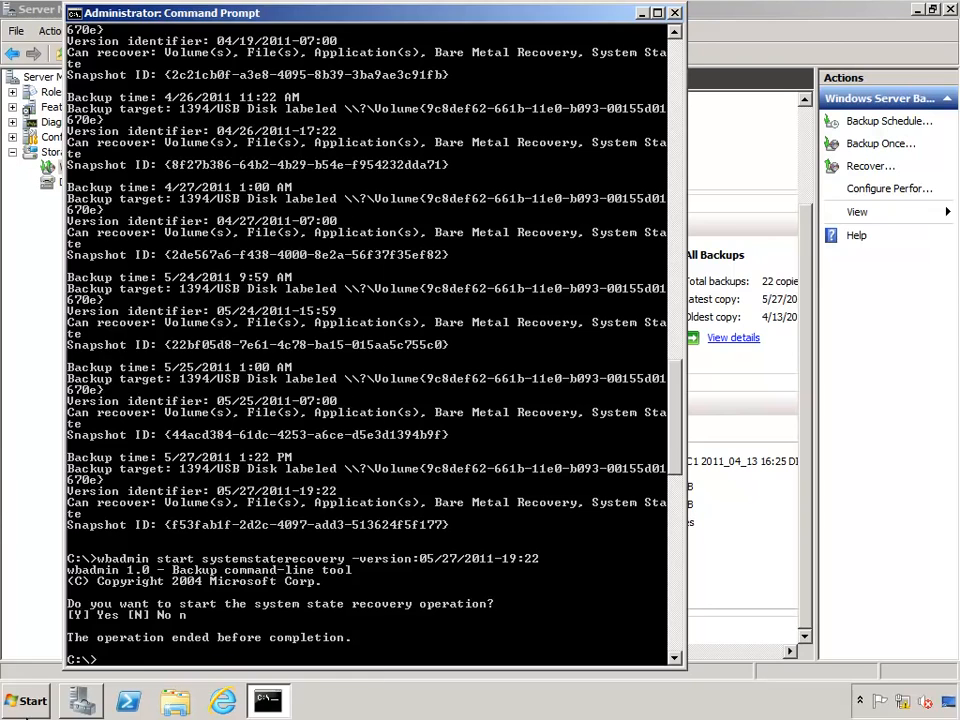
- Restart the server with the reason Other (Planned) and boot it into Repair Your Computer
click(30, 700)
click(299, 660)
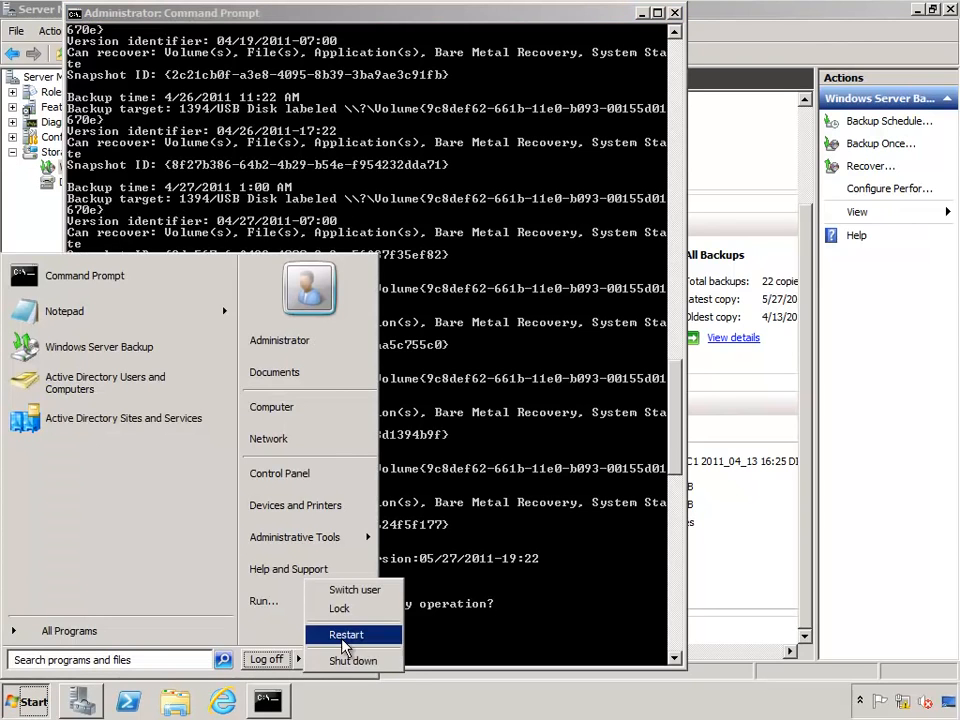
click(318, 636)
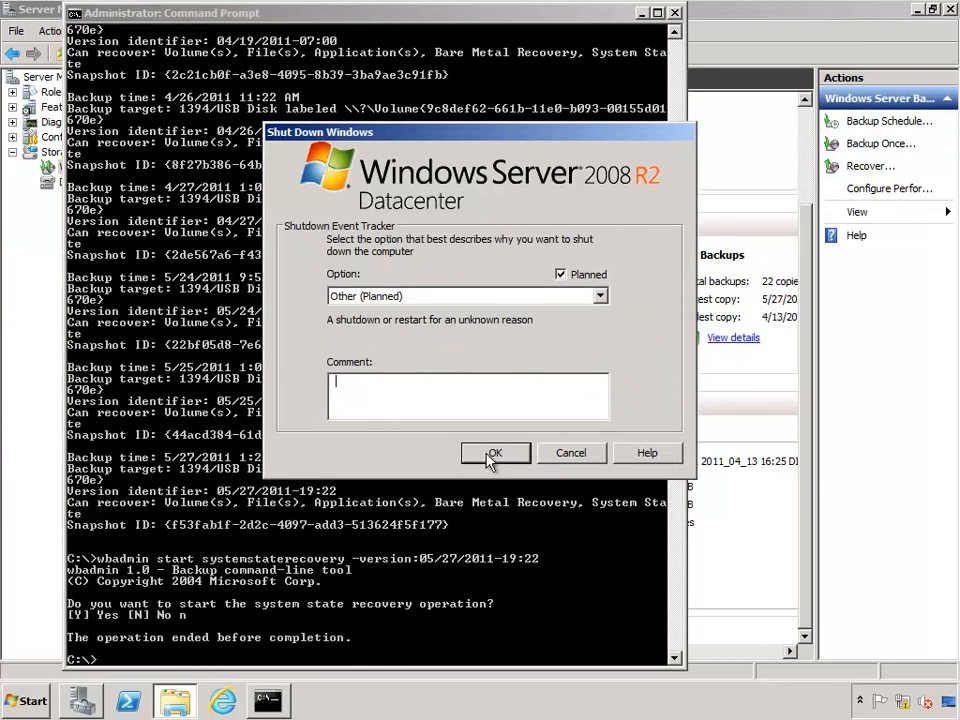
click(494, 453)
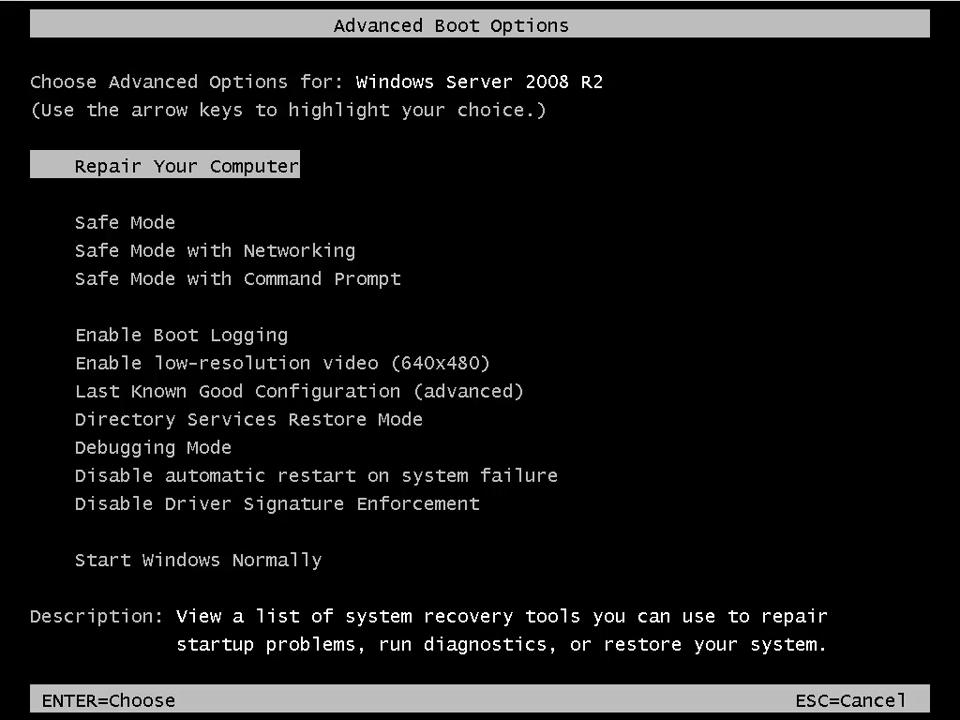
key(Return)
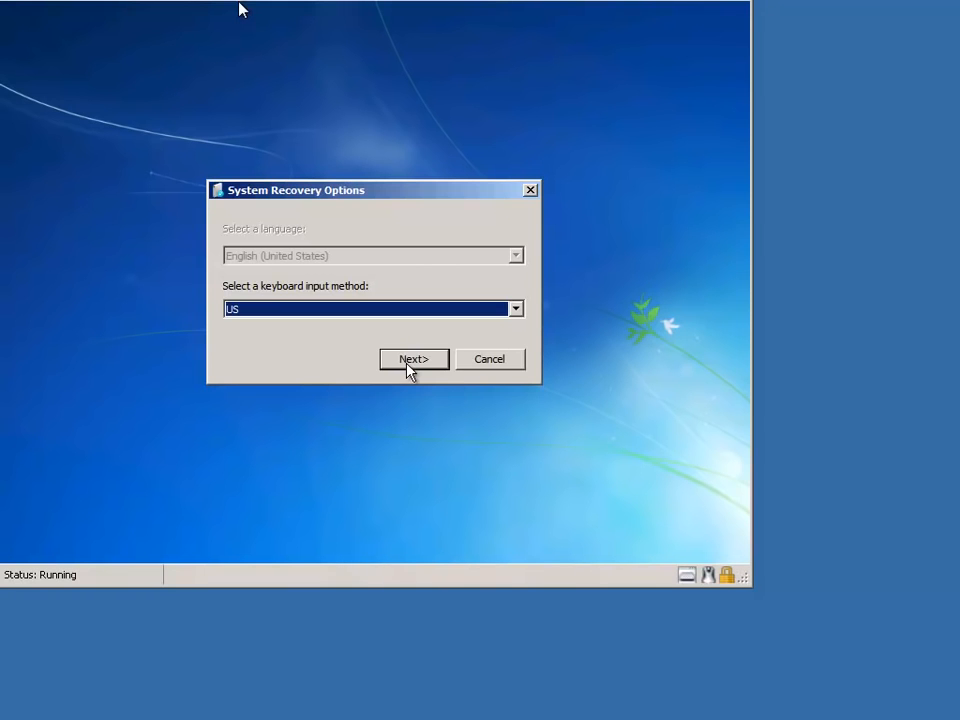
- Accept the US keyboard input method, log on as Administrator with the account password, and open System Image Recovery
click(407, 365)
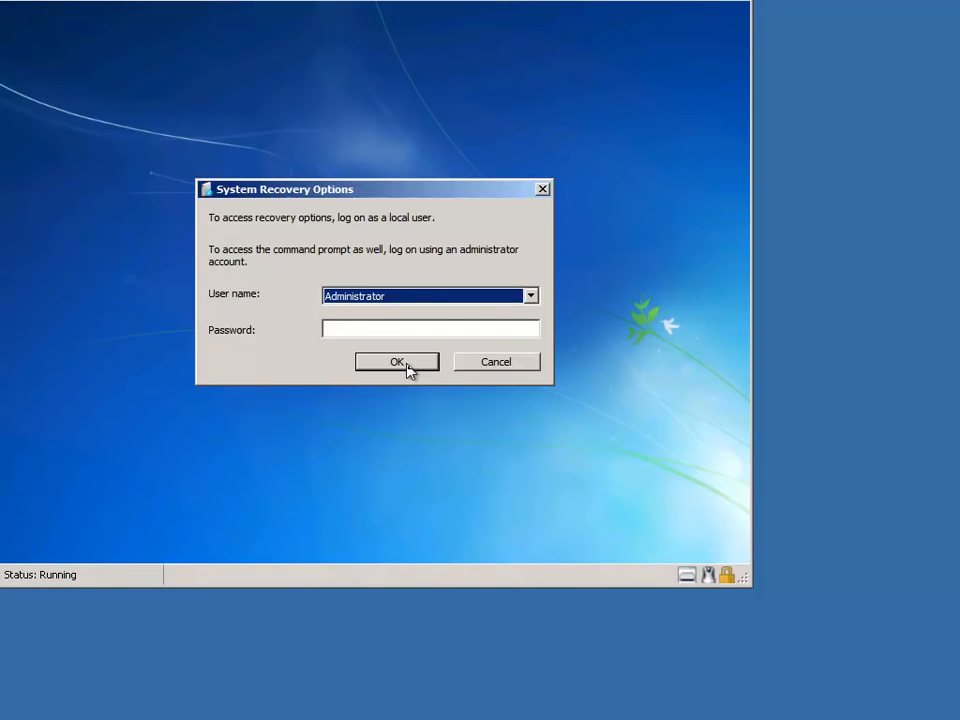
click(367, 328)
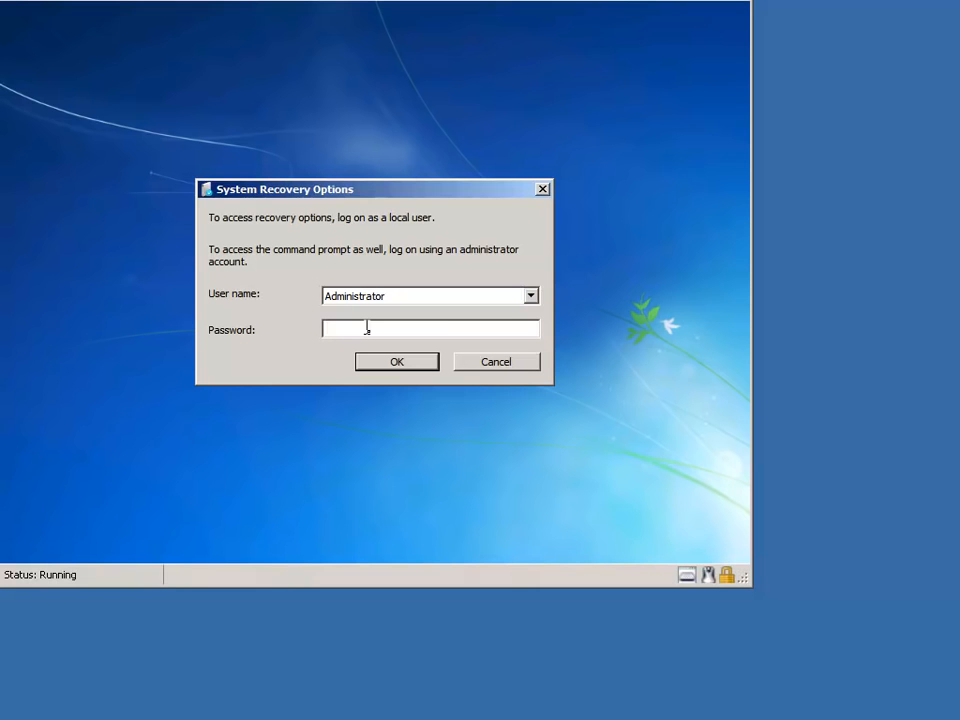
text(••••••••)
key(Return)
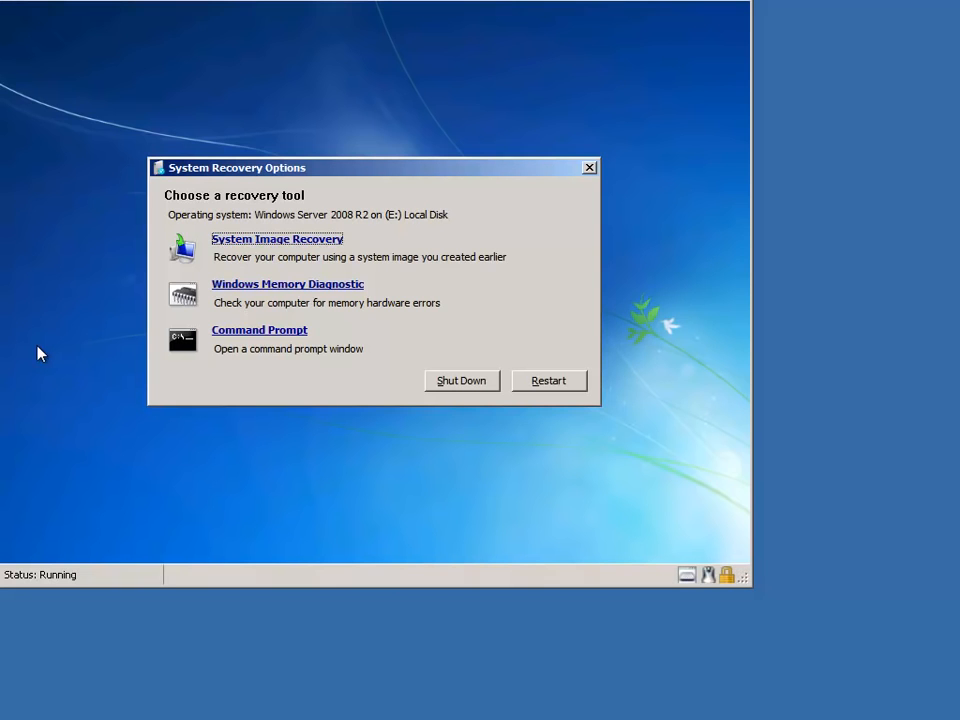
click(274, 242)
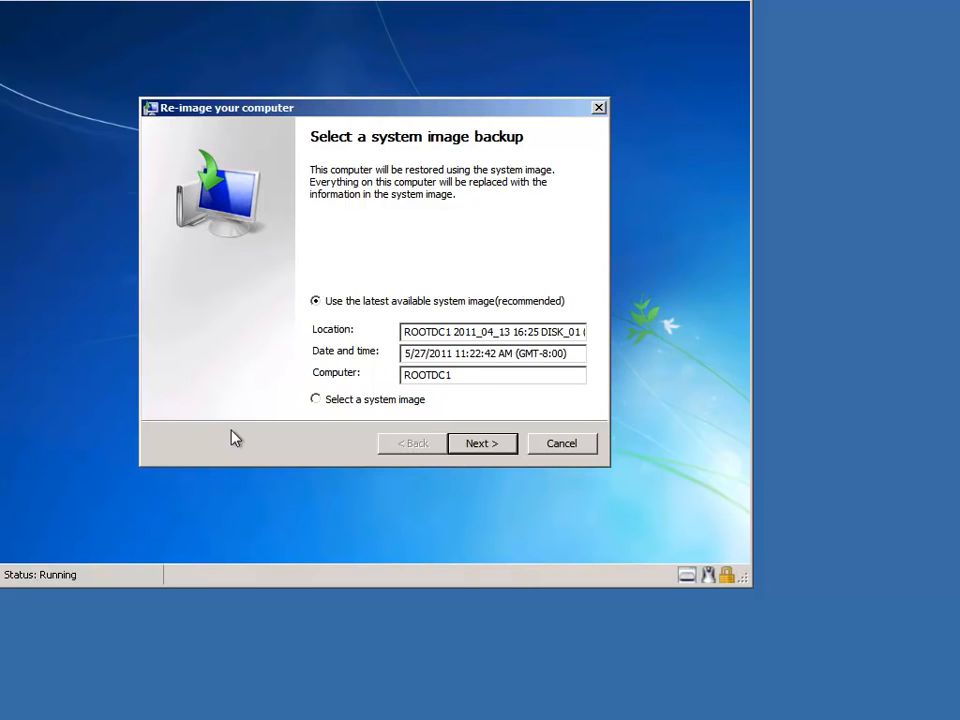
- Look through the dated system images selectable on the ROOTDC1 backup disk and return to the initial image choice
click(318, 399)
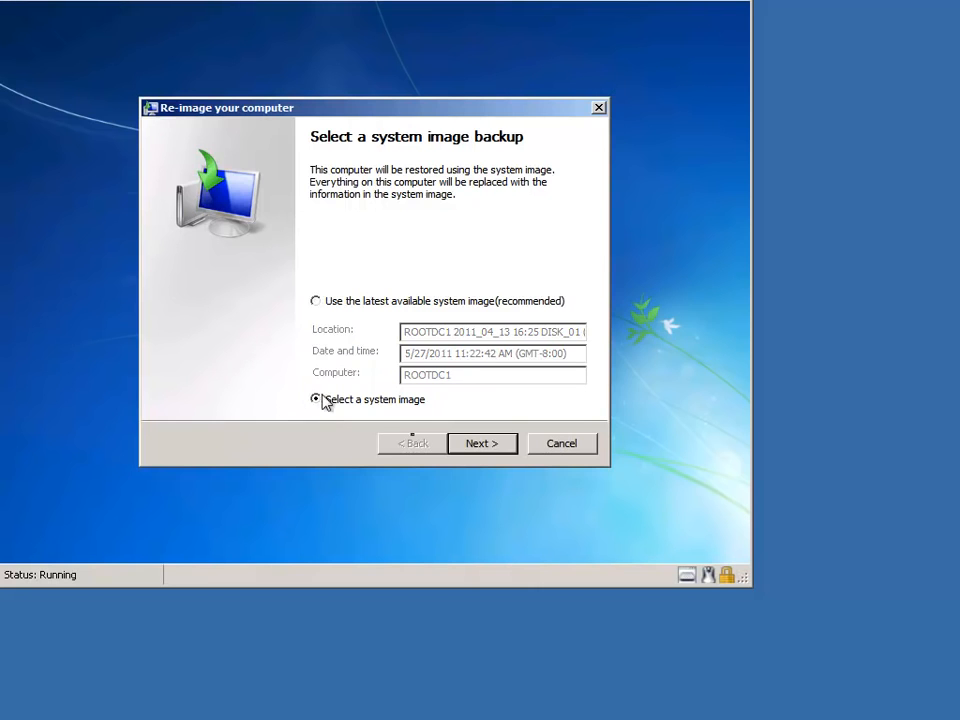
click(487, 448)
click(235, 282)
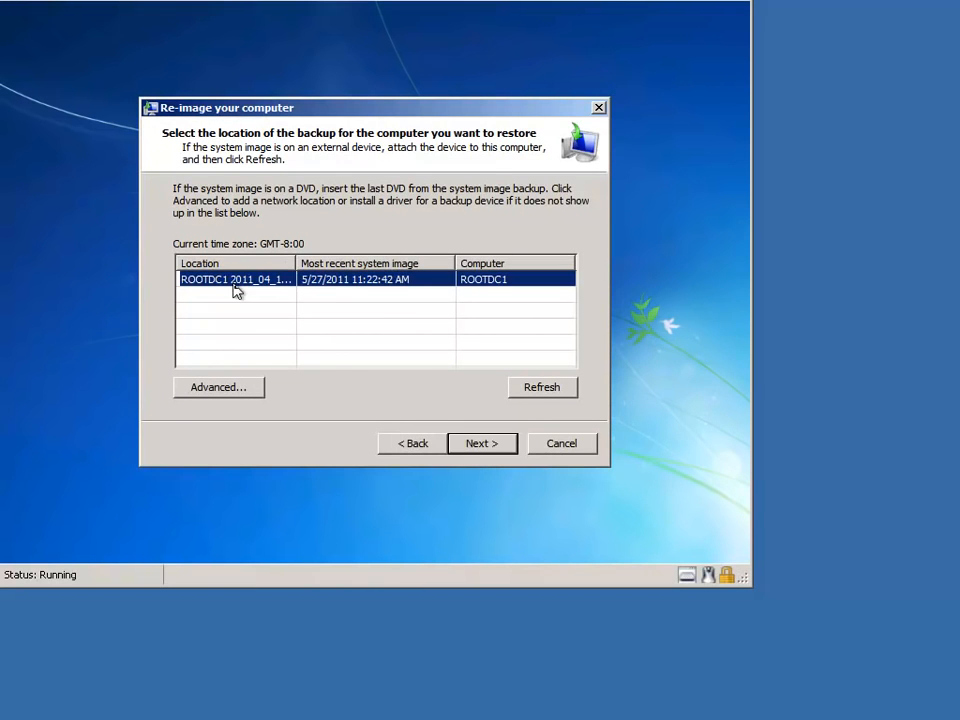
click(487, 452)
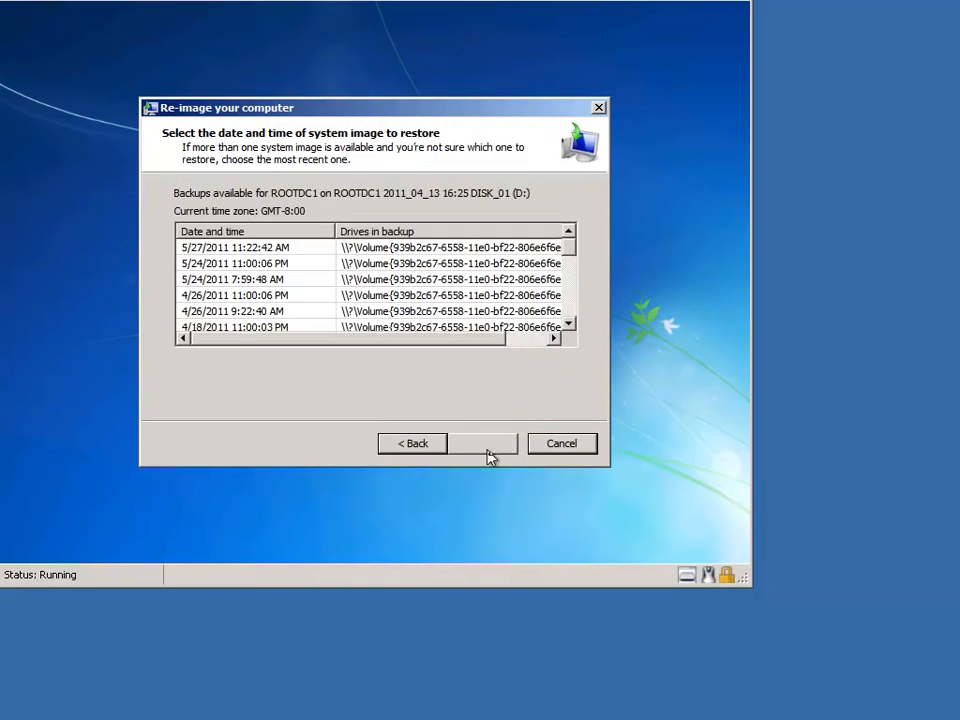
click(372, 263)
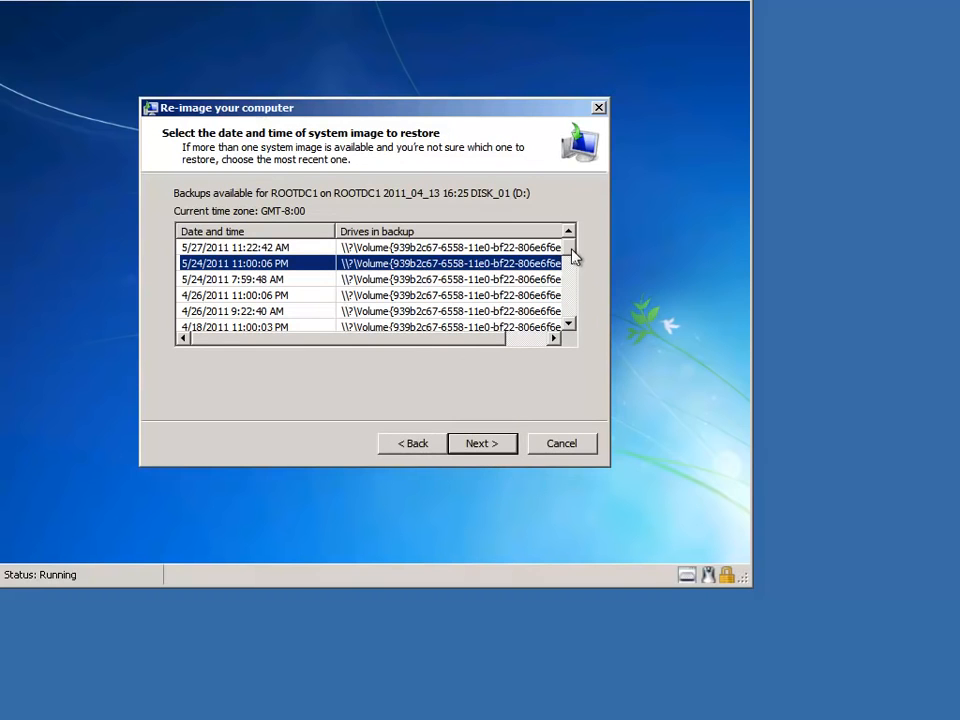
mouse_move(573, 256)
mouse_down()
mouse_move(573, 320)
mouse_move(572, 246)
mouse_up()
click(424, 450)
click(424, 450)
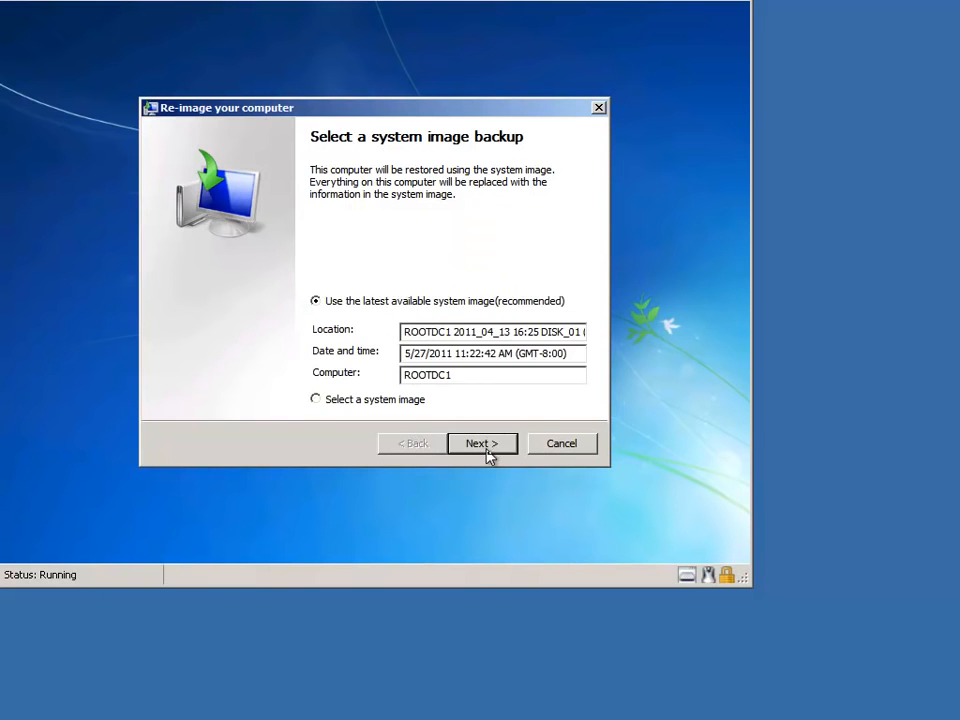
- Use the latest available system image, keeping automatic restart and automatic disk error checking enabled in the advanced restore options
click(484, 444)
click(537, 389)
click(350, 351)
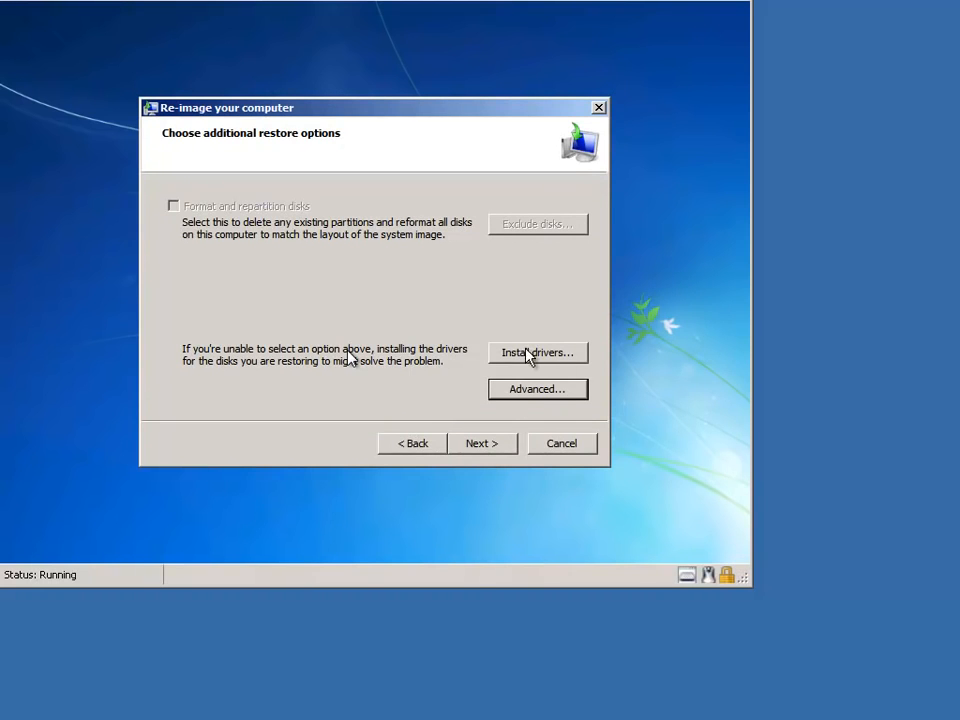
click(517, 396)
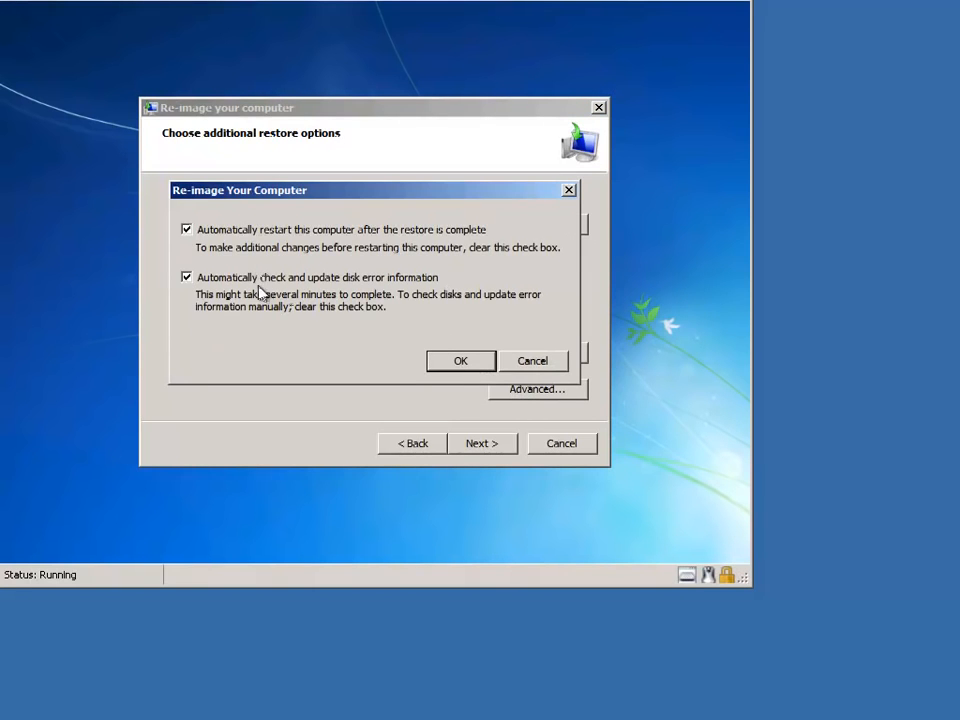
click(456, 366)
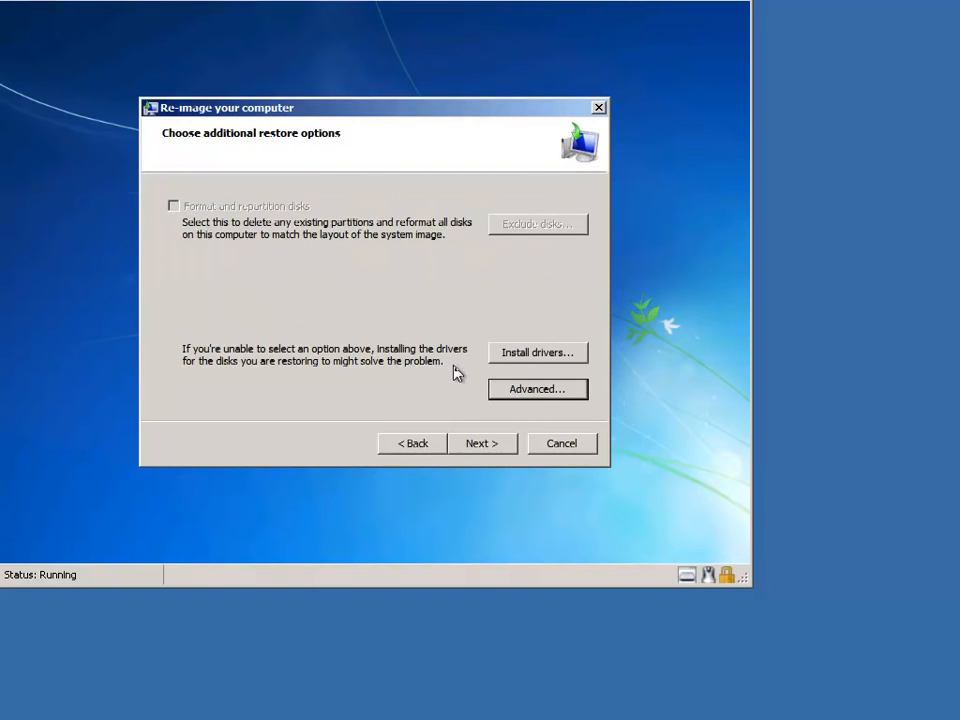
click(481, 445)
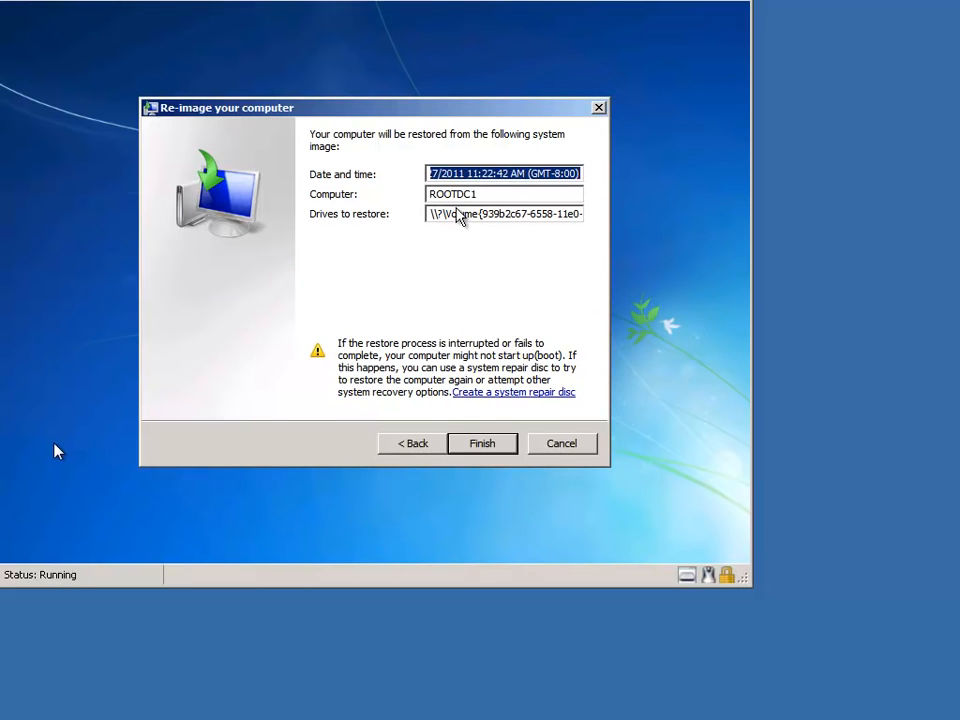
- Start the system image restore, confirm replacing all data on the drives, and restart the computer once it is restored
click(485, 446)
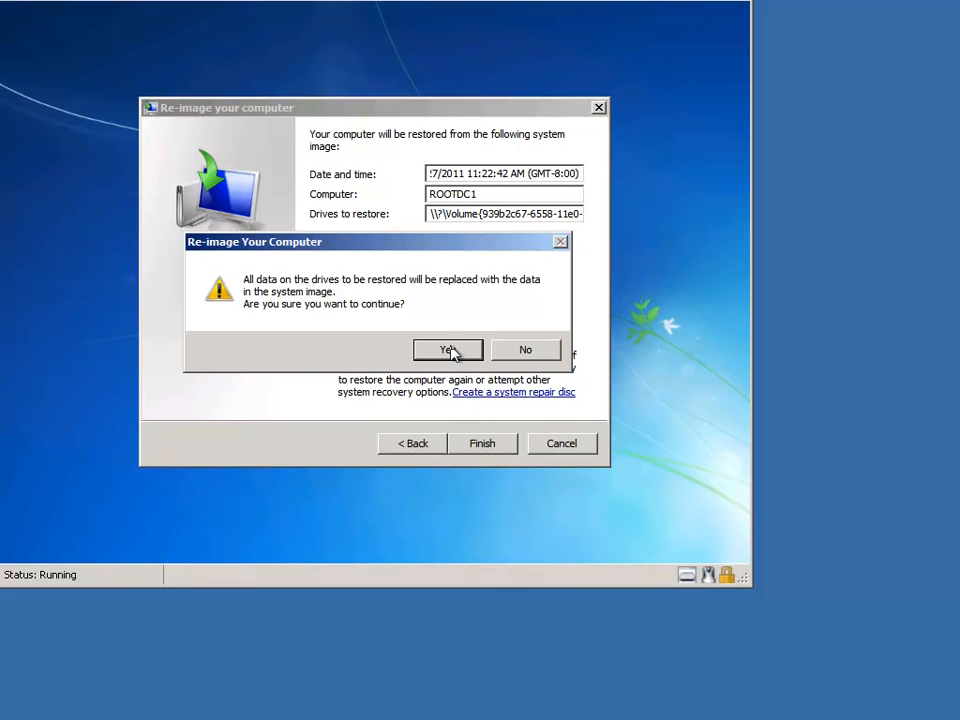
click(448, 350)
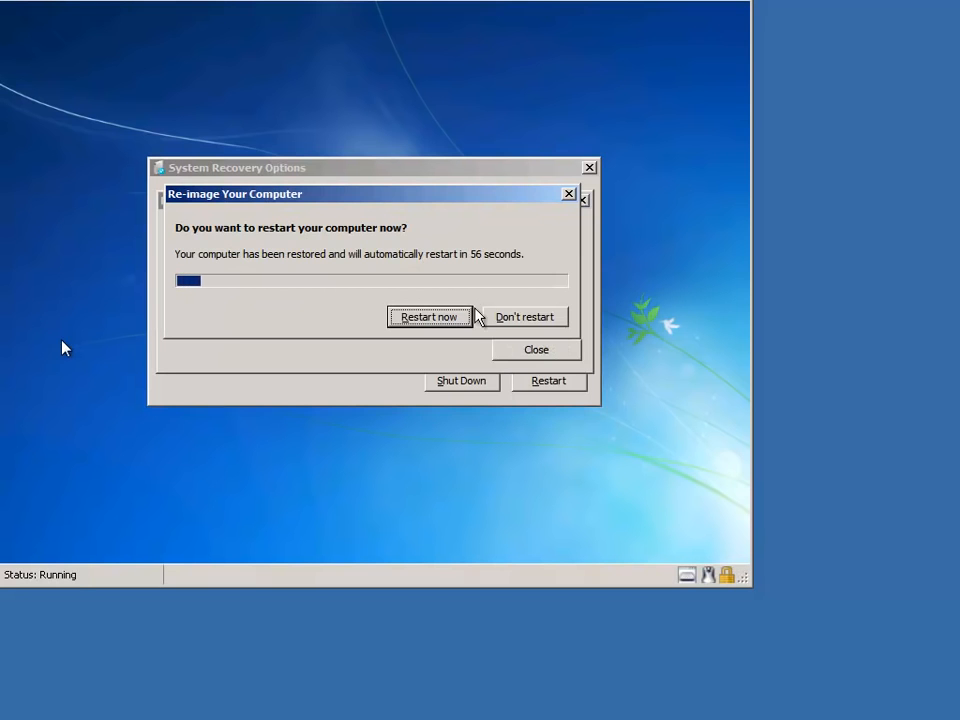
click(441, 320)
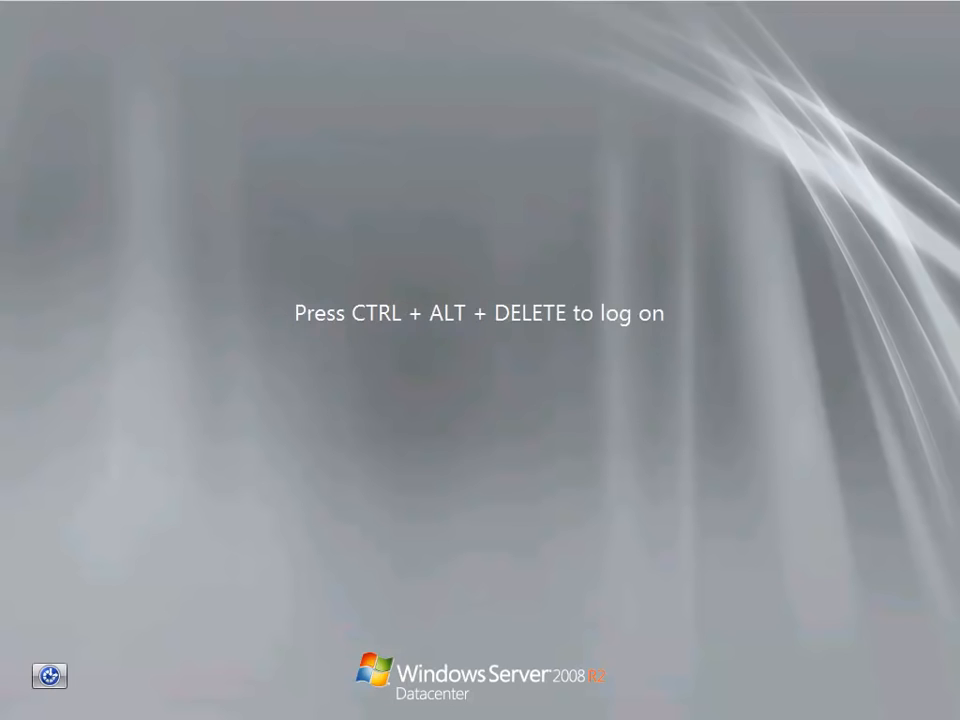
- Log on to the restored server with the account password
key(ctrl+alt+Delete)
text(********)
key(Return)
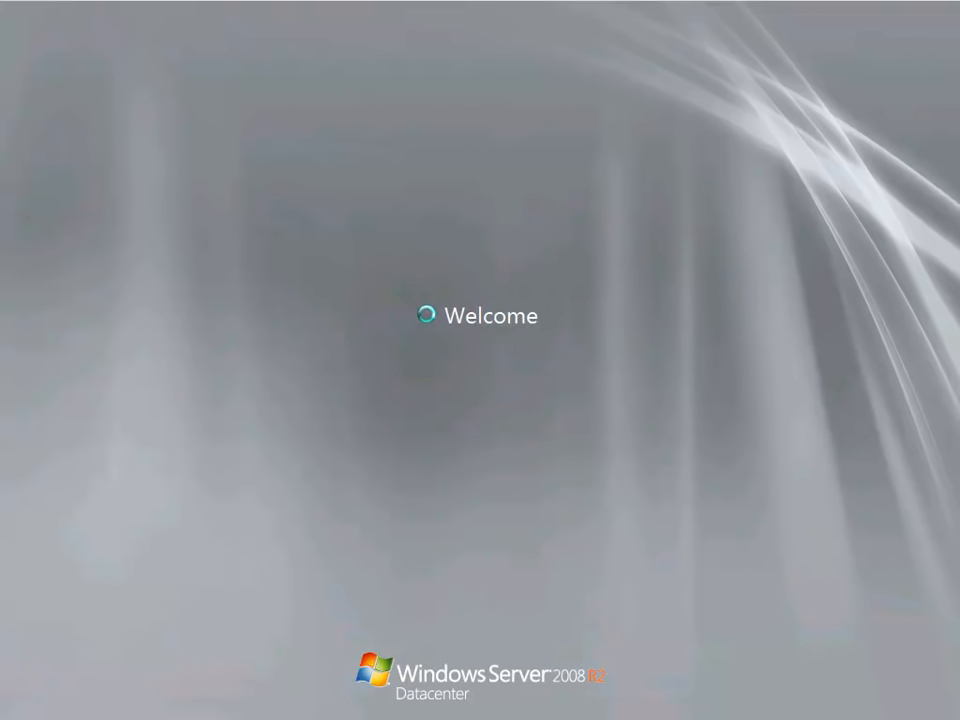